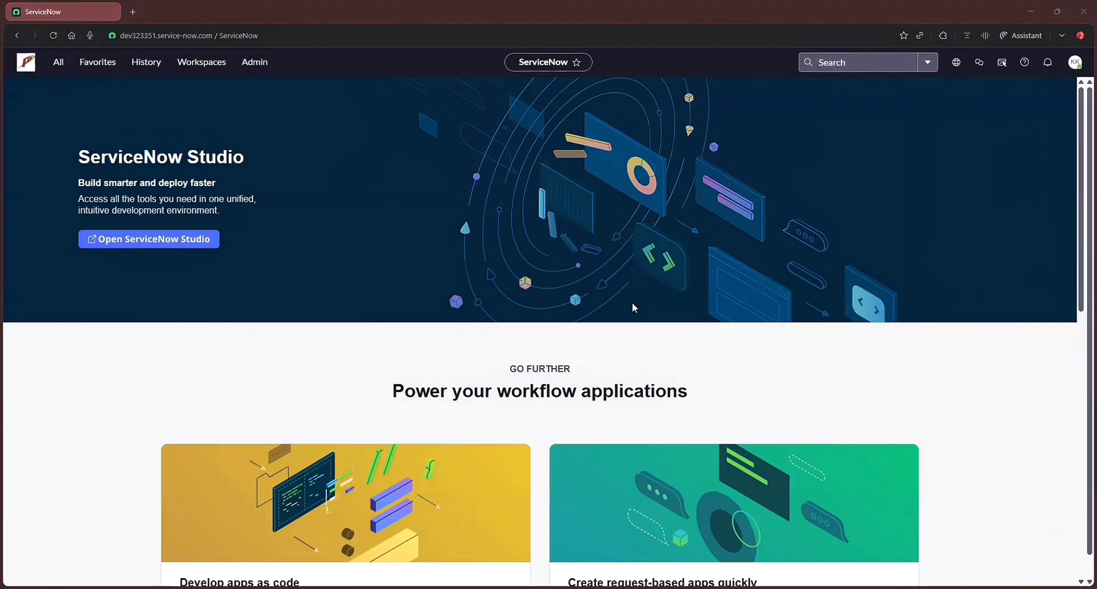
Step: Find the Indicator Sources list by filtering for "data source" and start a new indicator source record
left_click(59, 62)
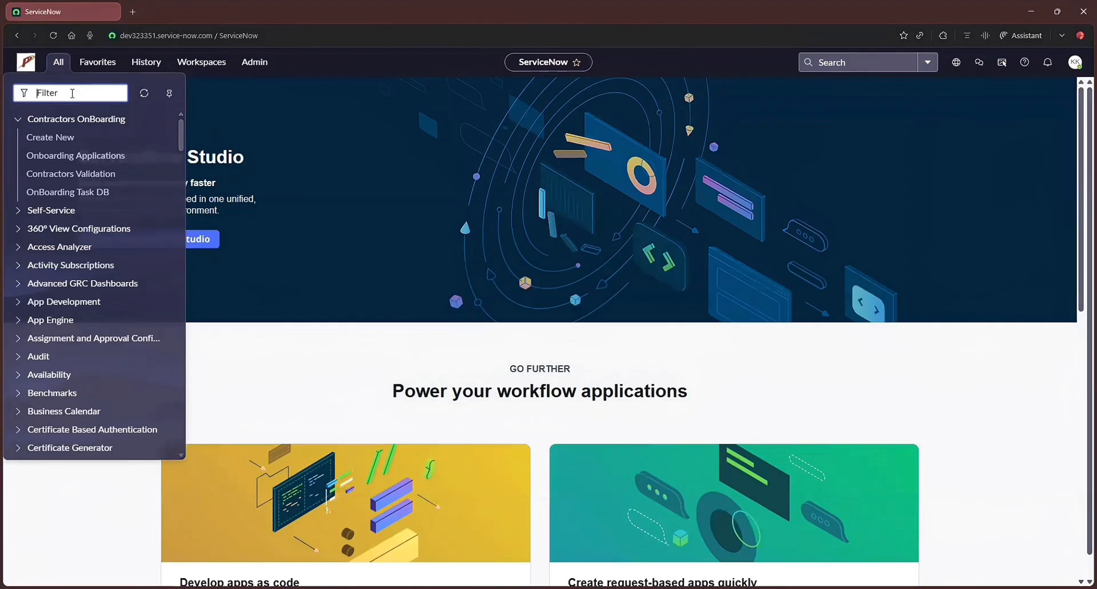
type("data sou")
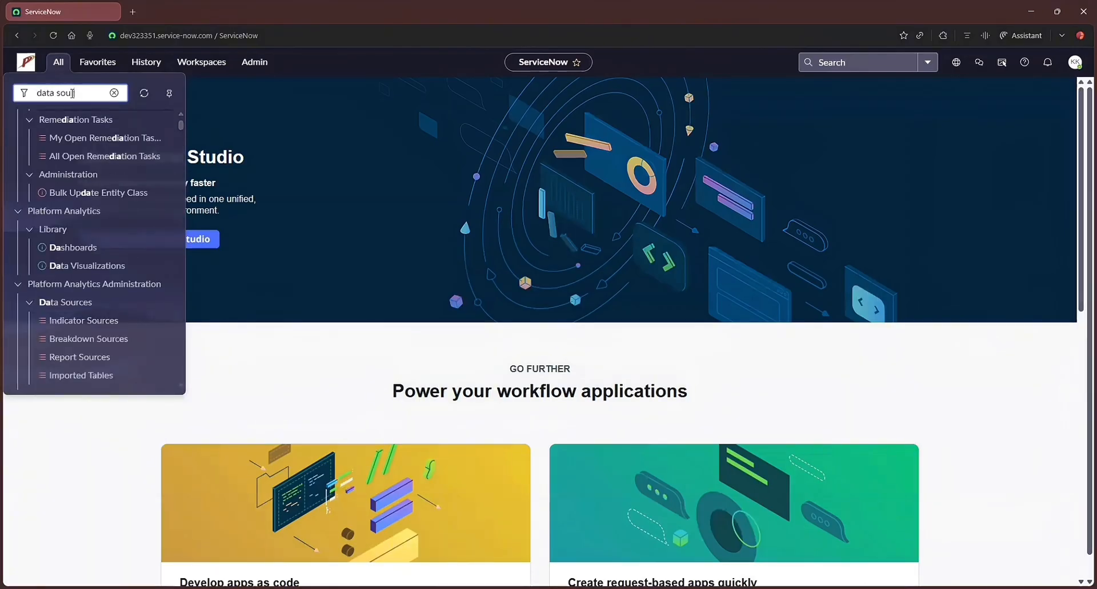
type("rce")
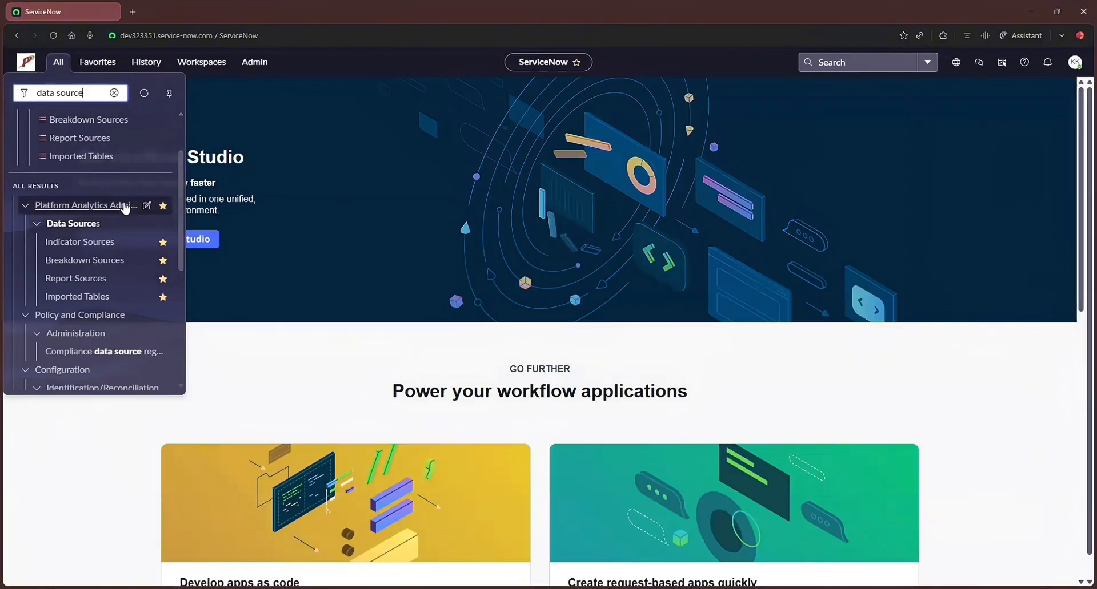
left_click(101, 247)
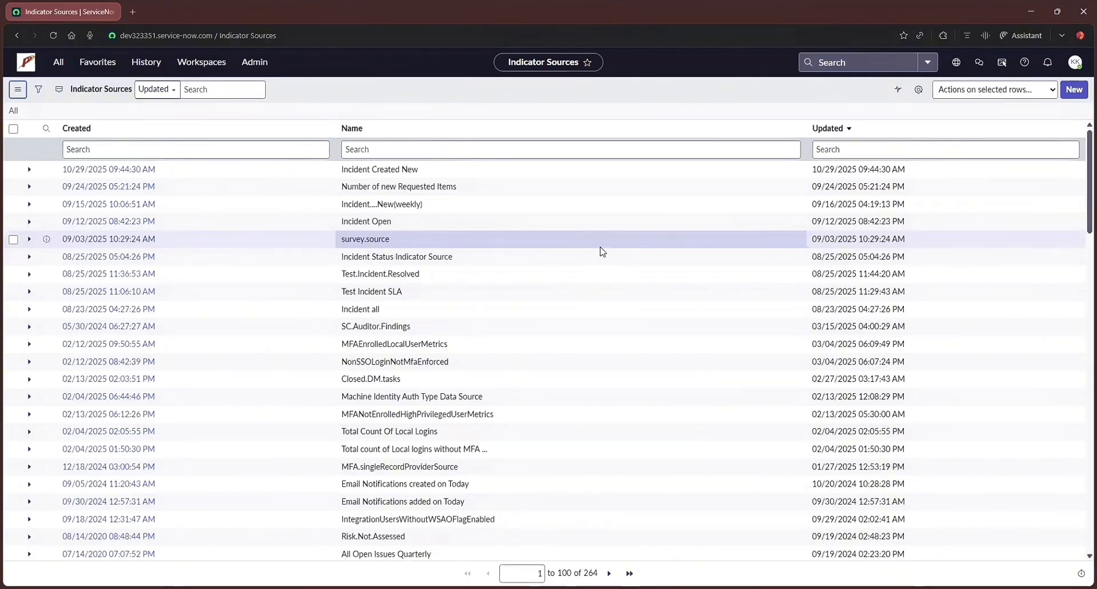
left_click(1074, 91)
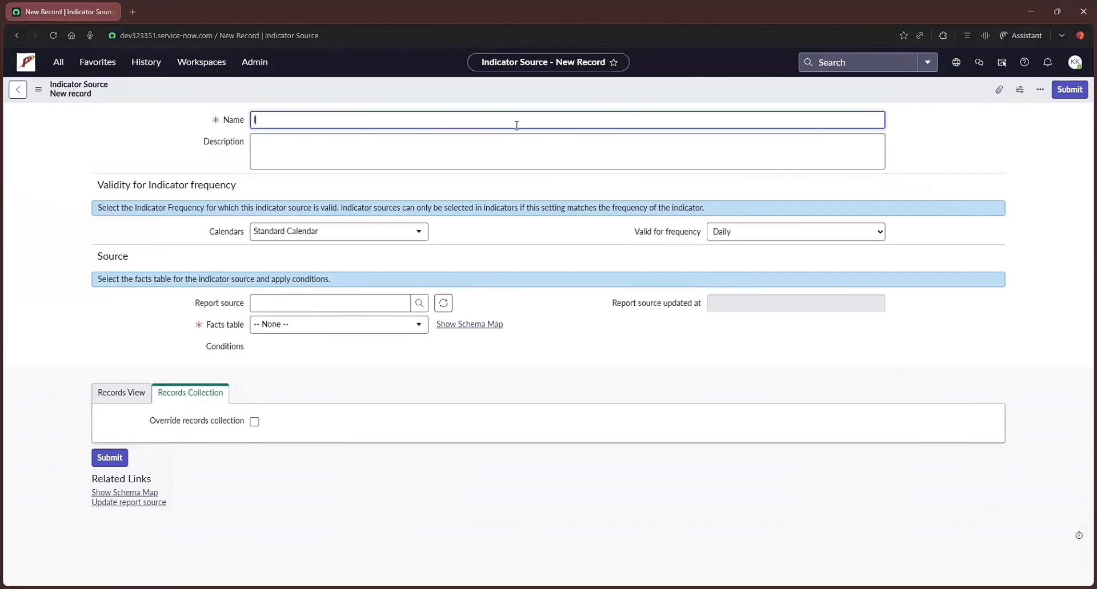
Step: Name the indicator source "Incident Created Newly Daily", describe it as "Tracks all newly created incidents daily", and keep its valid frequency at Daily
type("Incident Created Newly Daily")
key("Tab")
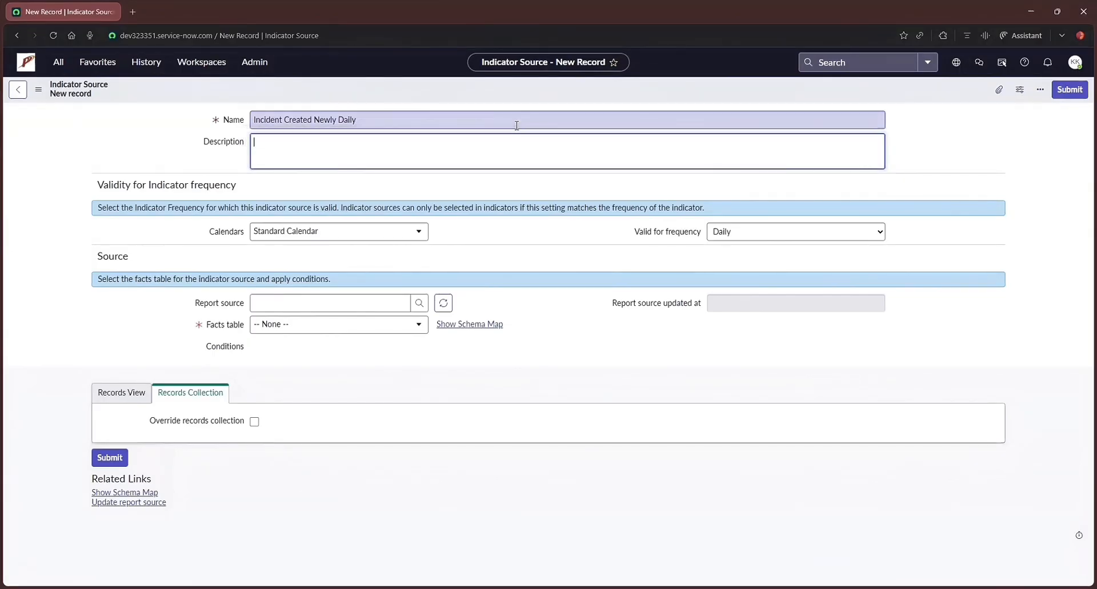
type("Tracks all newly created incidents daily")
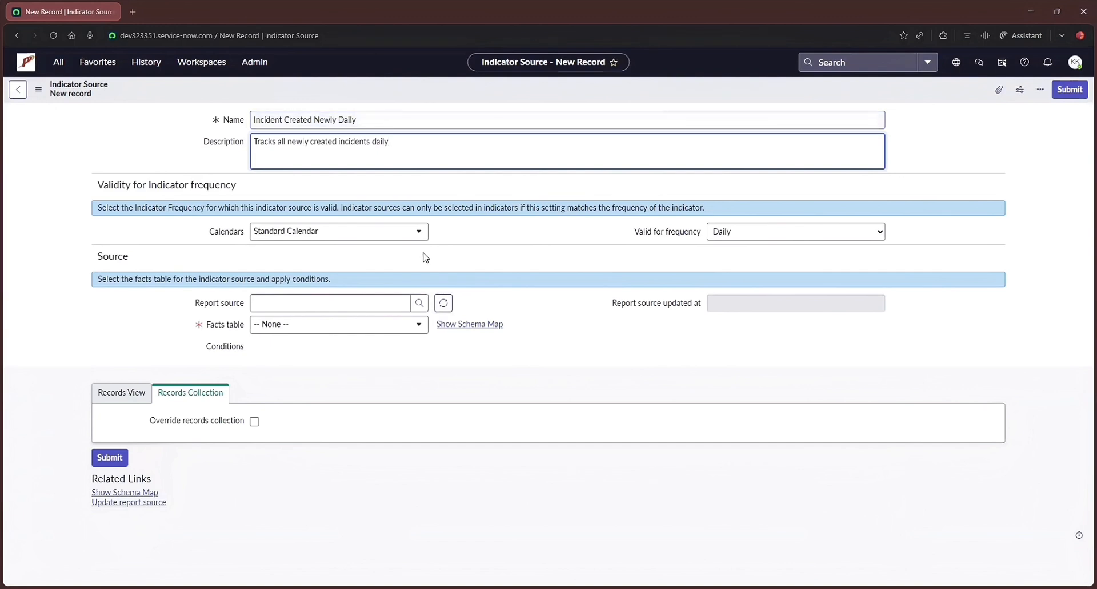
left_click(687, 234)
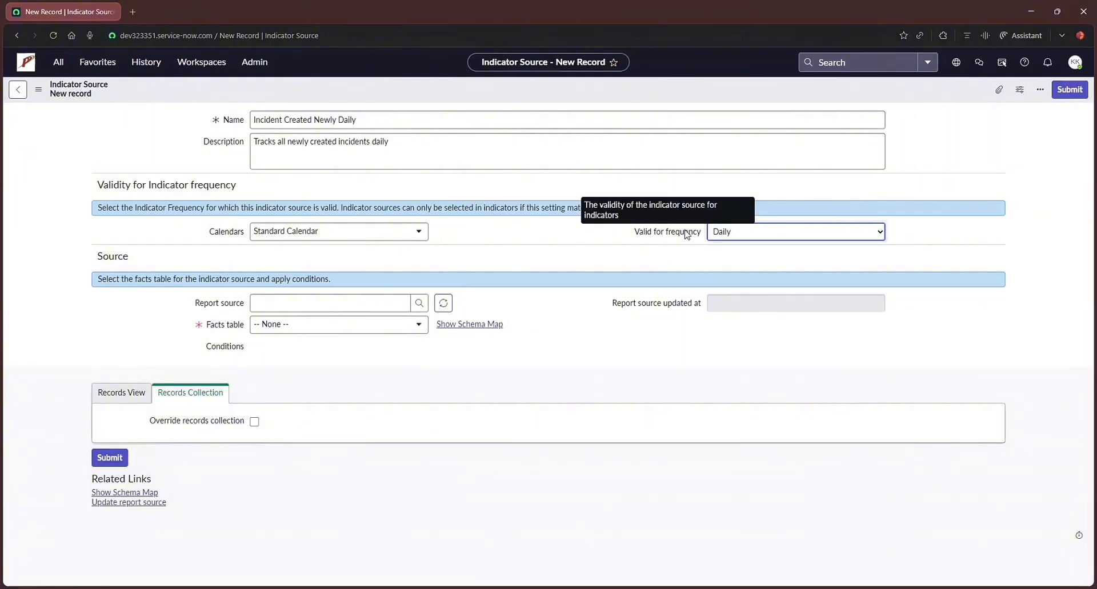
left_click(820, 235)
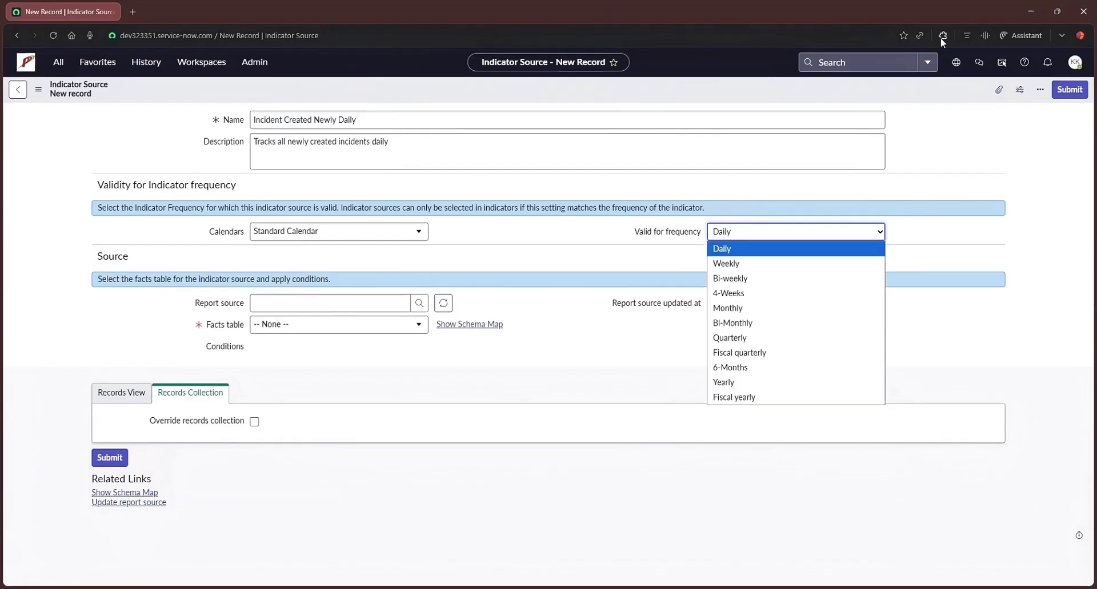
left_click(525, 249)
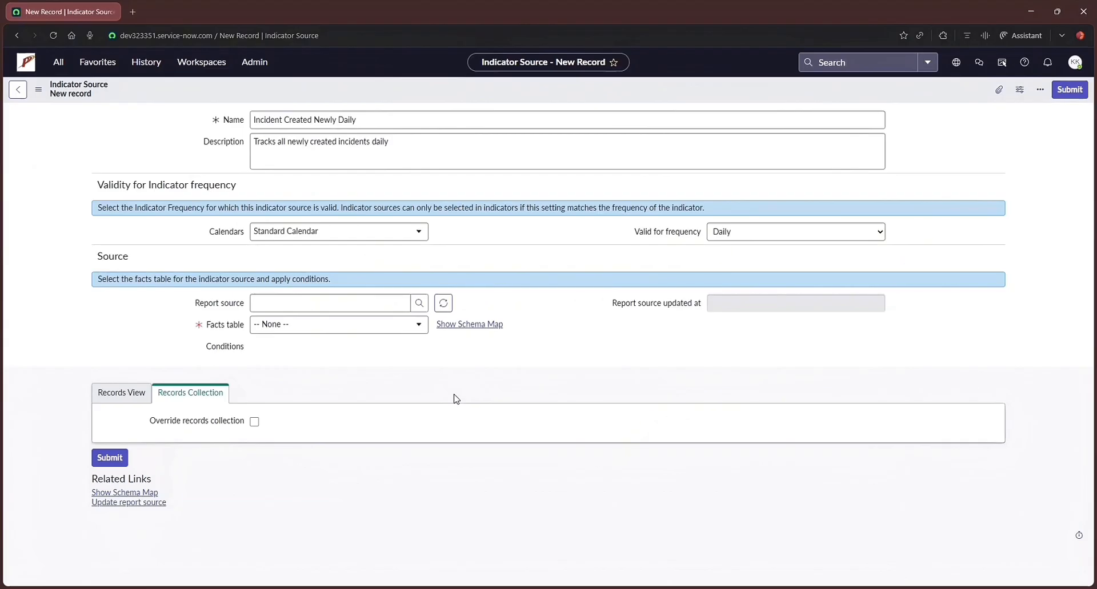
Step: Set the indicator source's facts table to Incident [incident]
left_click(391, 331)
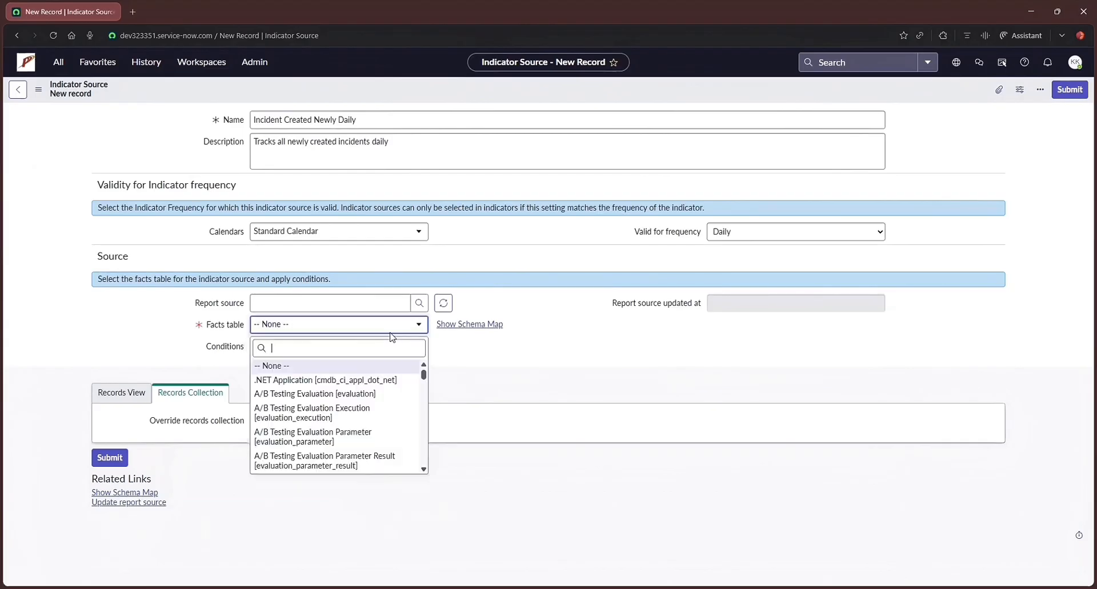
type("incident")
left_click(381, 366)
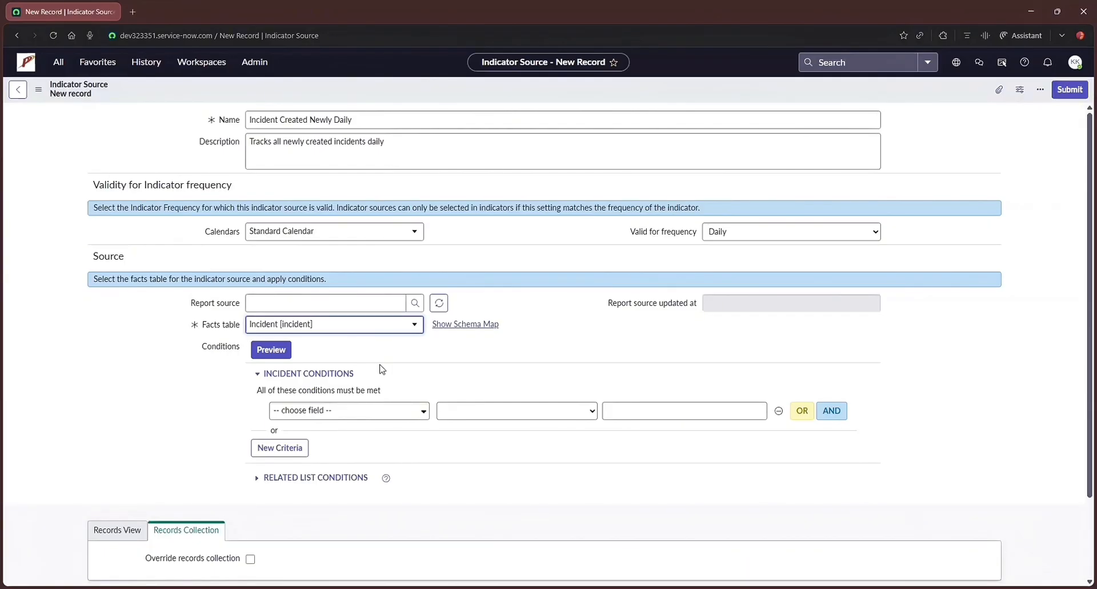
Step: Add the incident condition Created on Today and preview the matching records
left_click(418, 412)
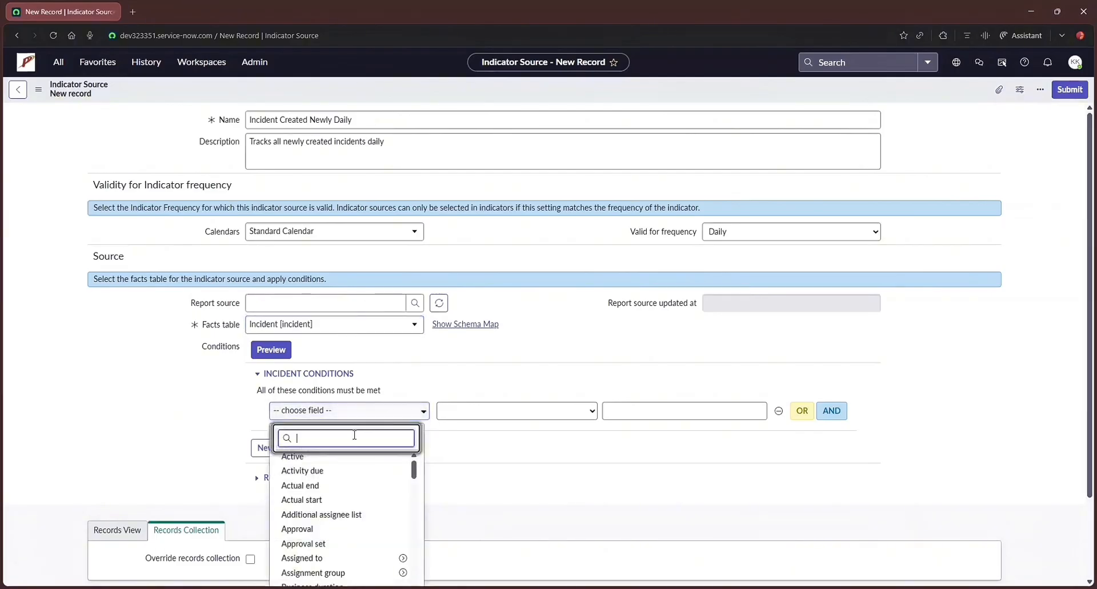
type("created")
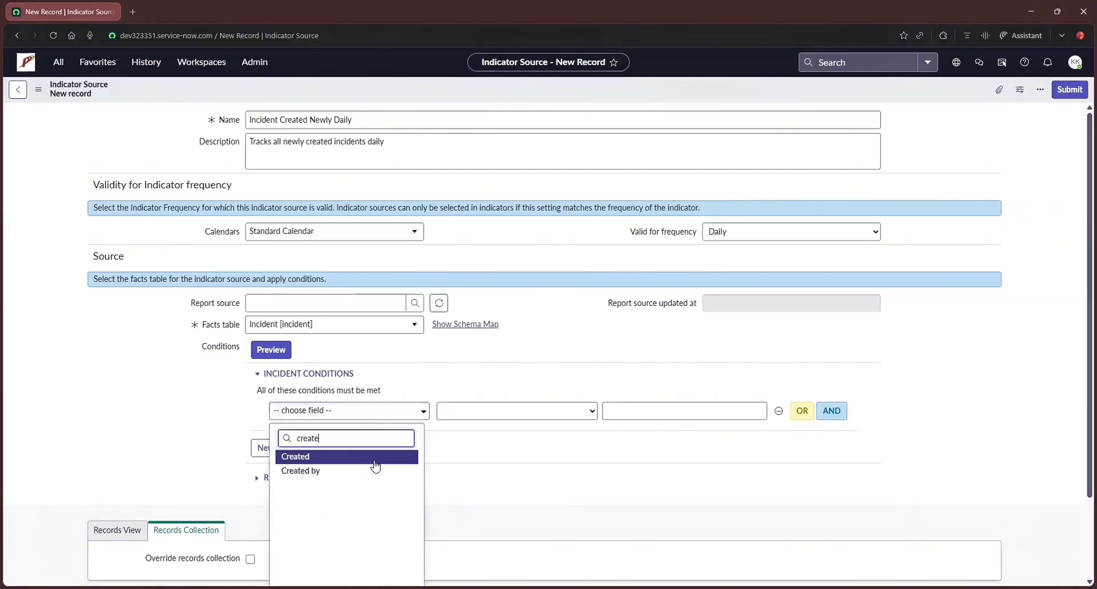
left_click(370, 459)
left_click(668, 410)
left_click(604, 445)
left_click(576, 453)
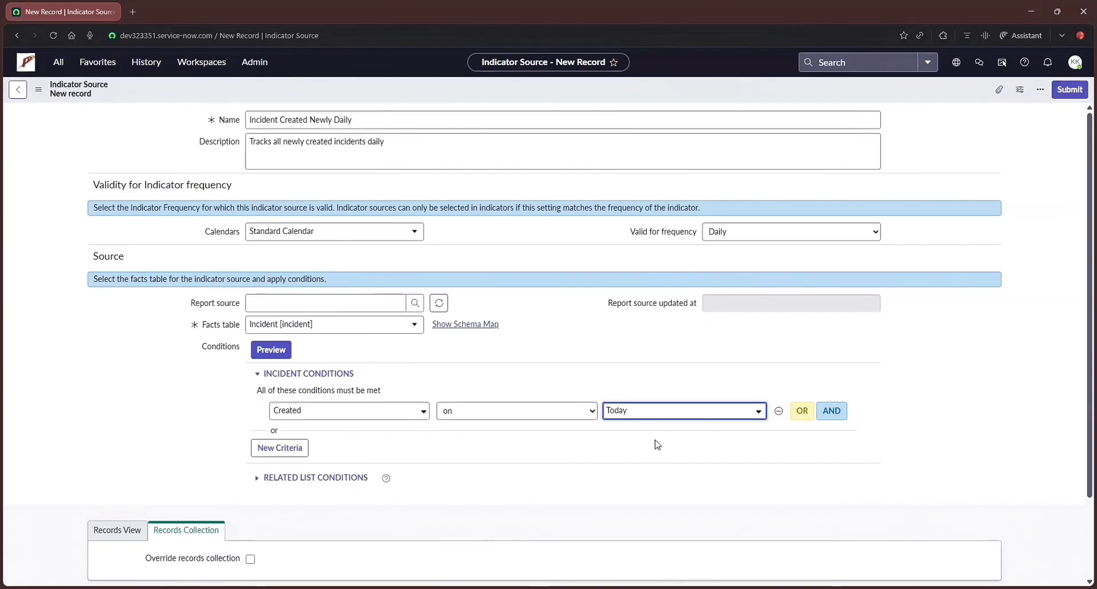
left_click(279, 355)
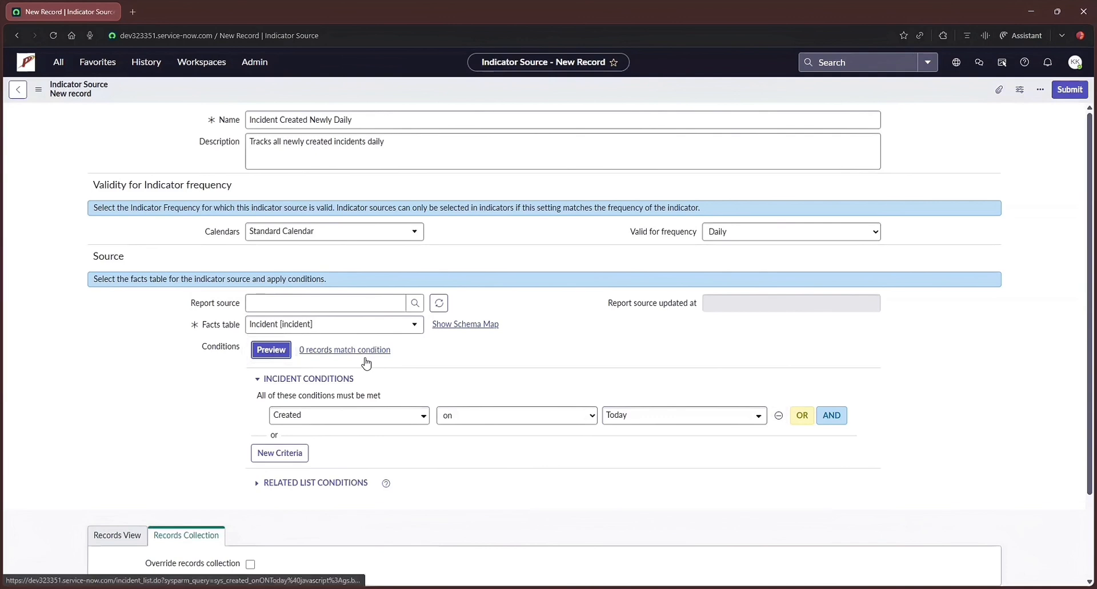
Step: Choose Default view as the list view for the indicator source's records
scroll(366, 363, "down", 2)
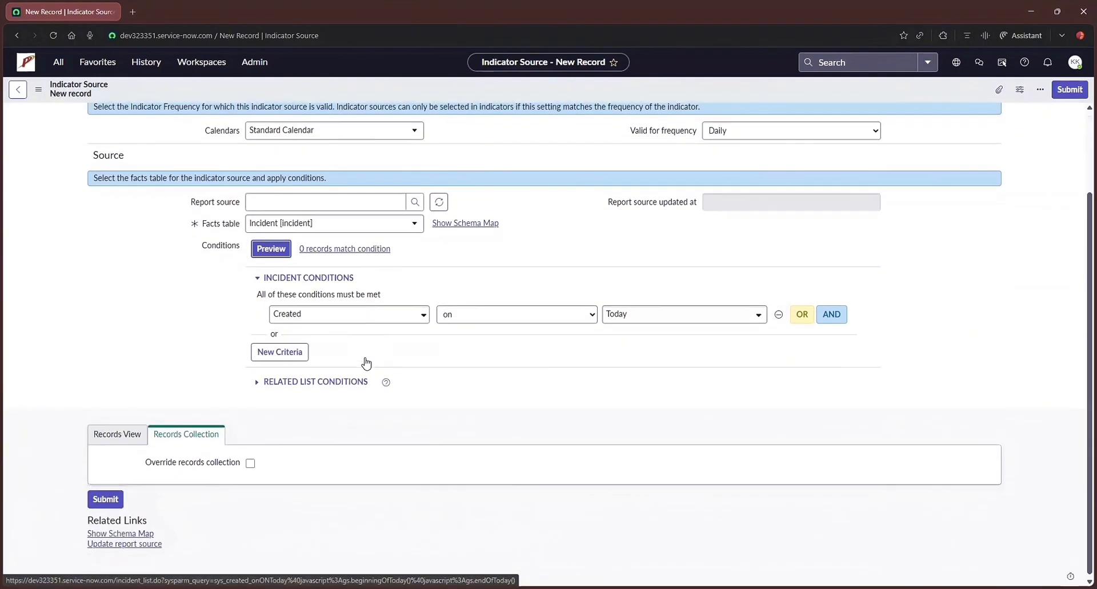
left_click(119, 433)
scroll(441, 458, "down", 1)
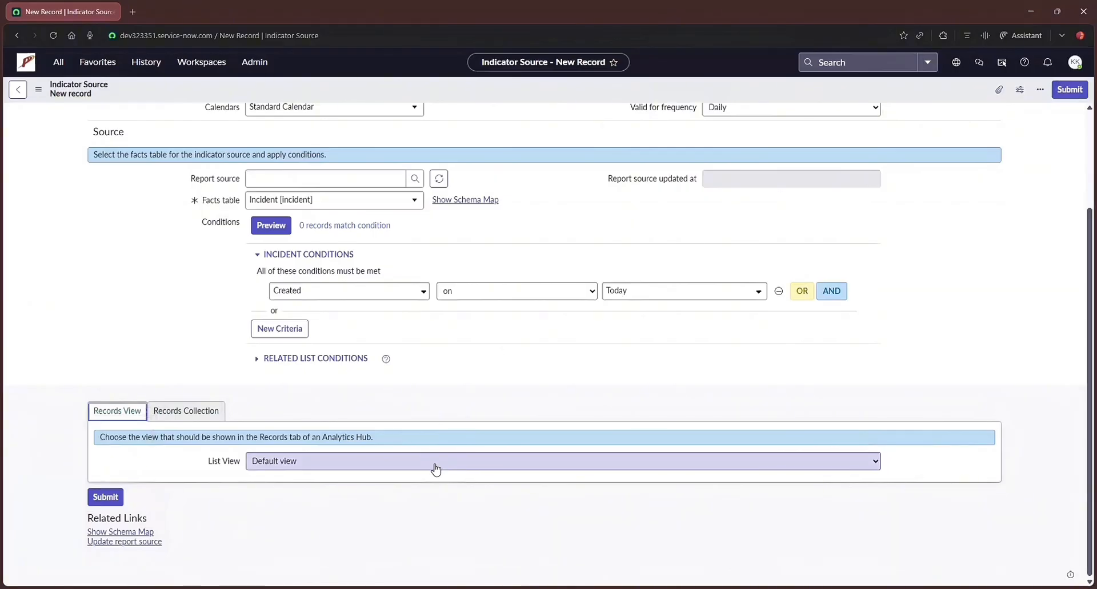
left_click(436, 469)
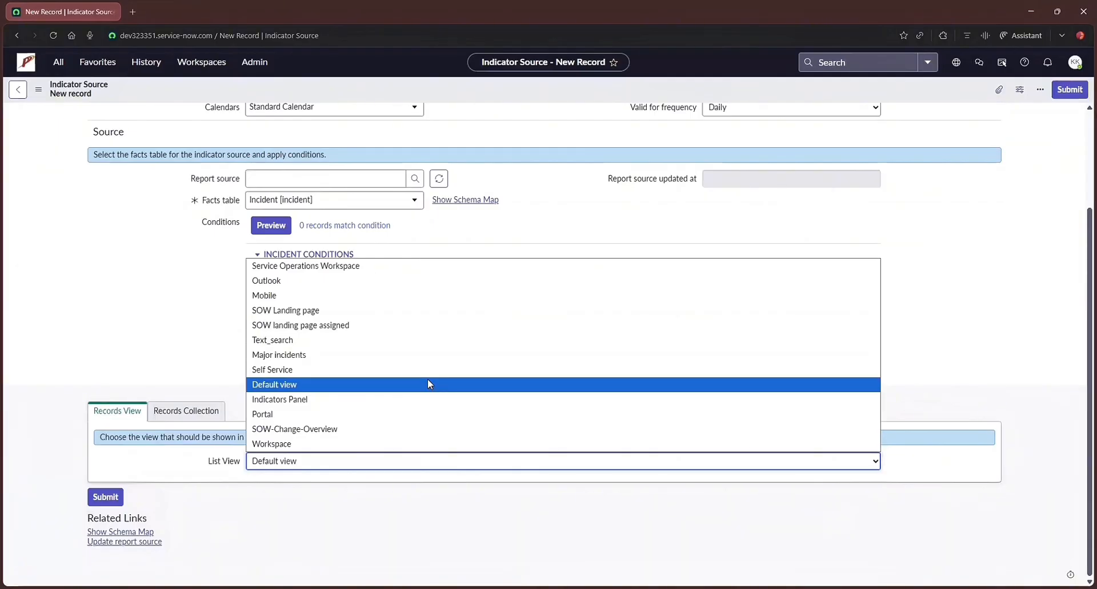
left_click(303, 385)
left_click(184, 413)
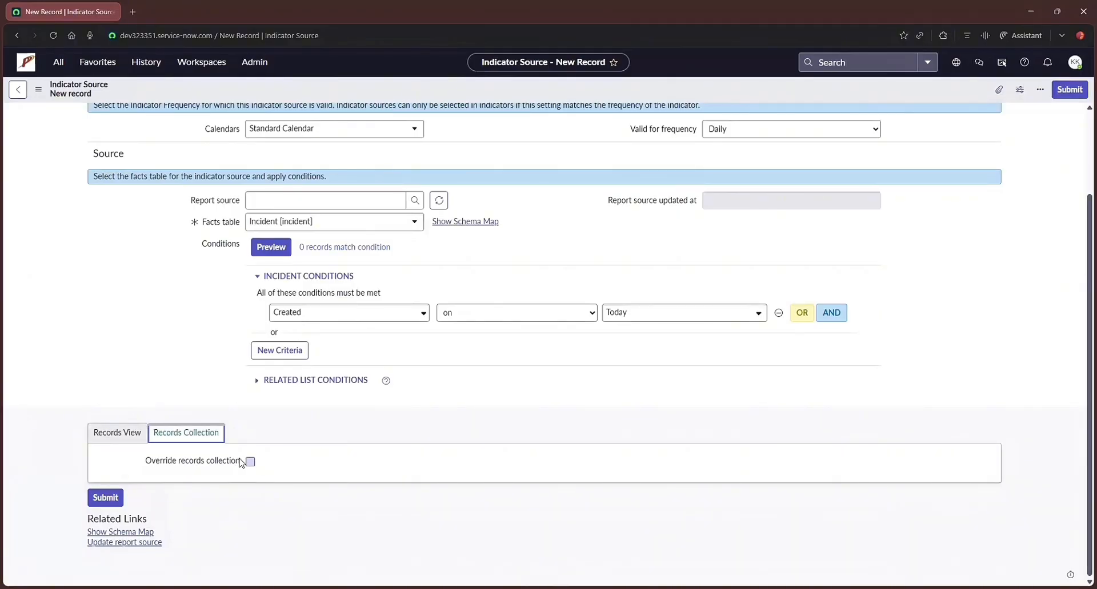
key("Tab")
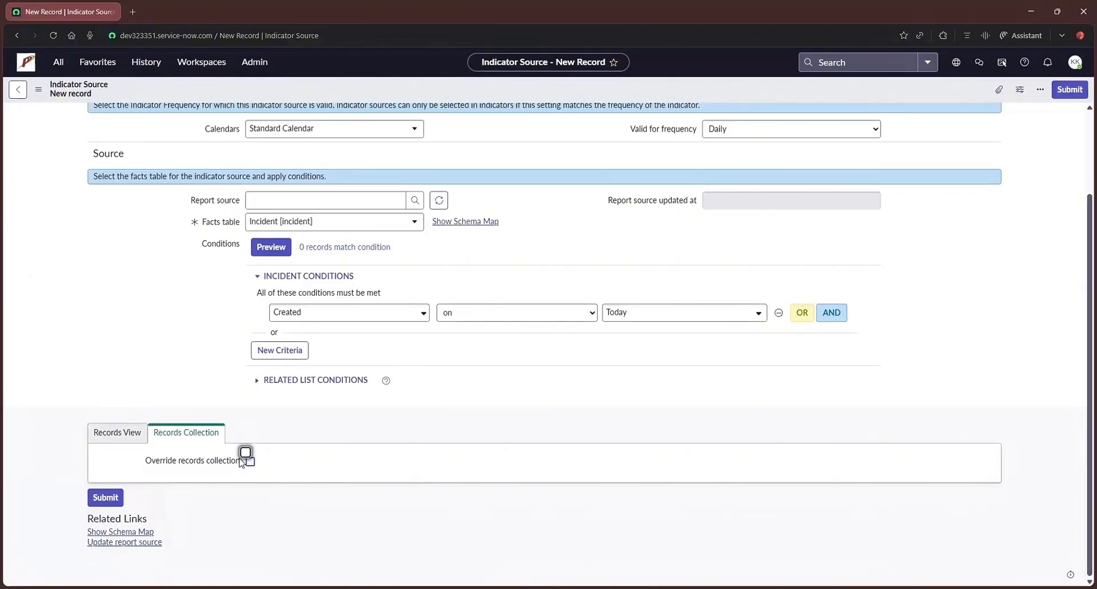
left_click(249, 462)
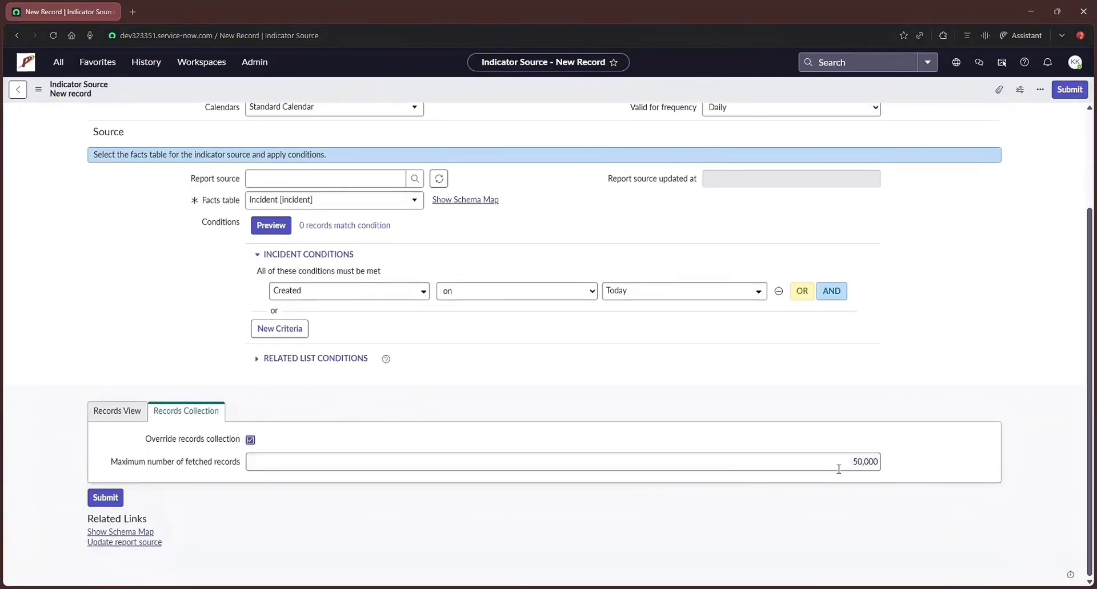
left_click_drag(849, 454, 903, 460)
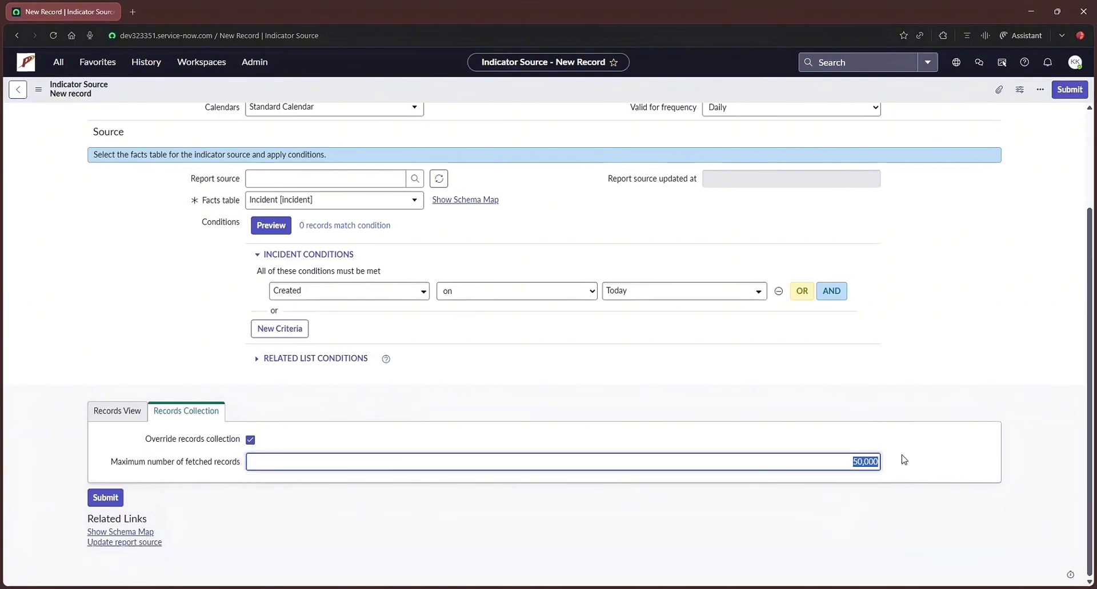
left_click(250, 447)
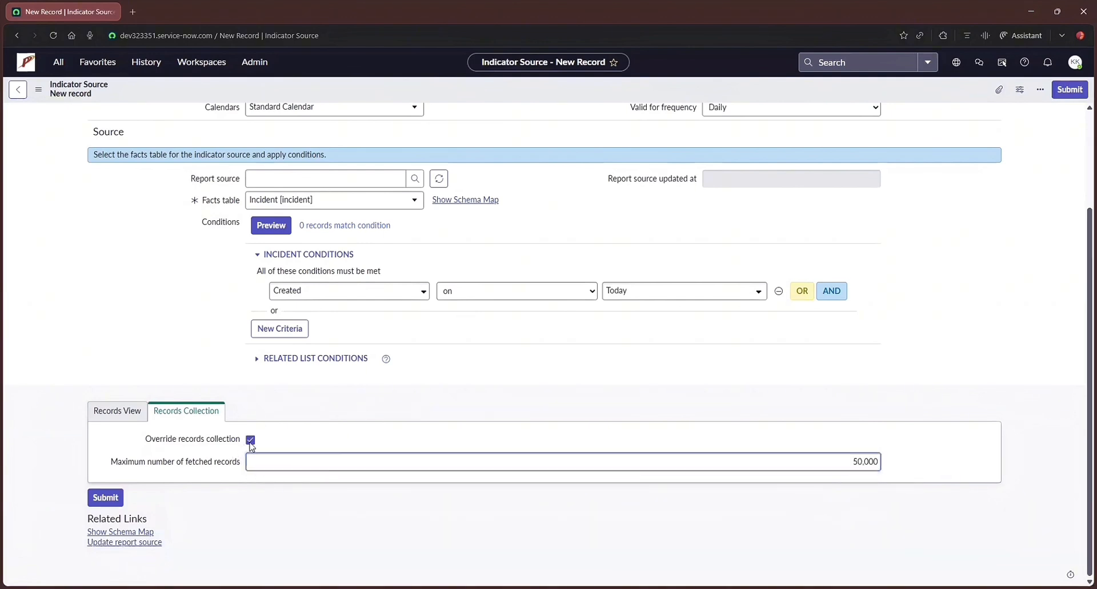
Step: Save the new indicator source while staying on its record
scroll(250, 447, "up", 1)
right_click(447, 90)
left_click(464, 94)
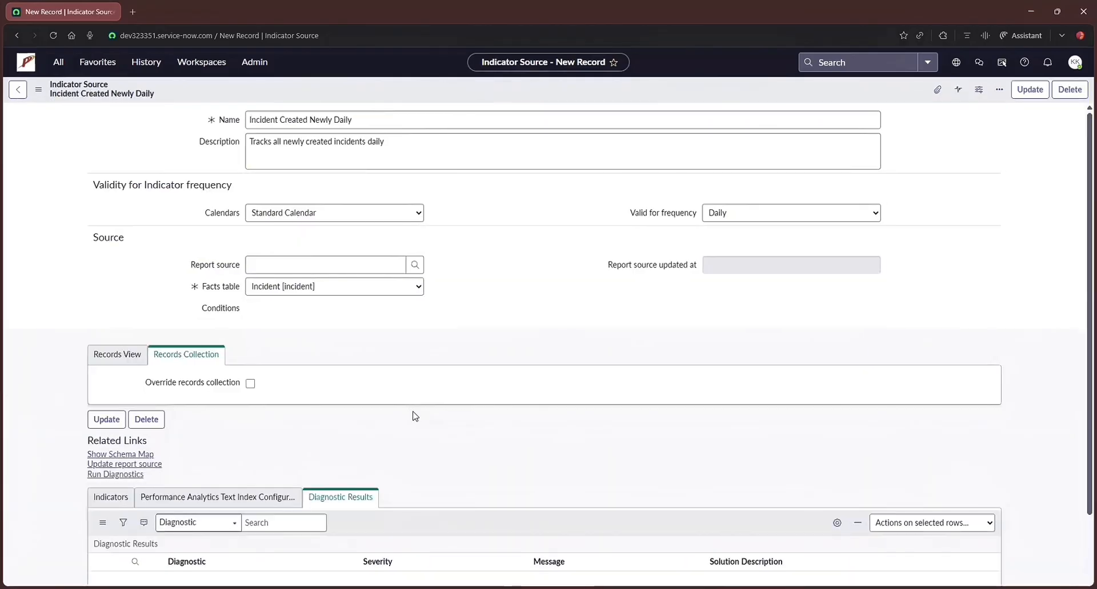
Step: Examine the saved indicator source's related lists for indicators, Performance Analytics text index configurations and diagnostic results
scroll(416, 417, "down", 2)
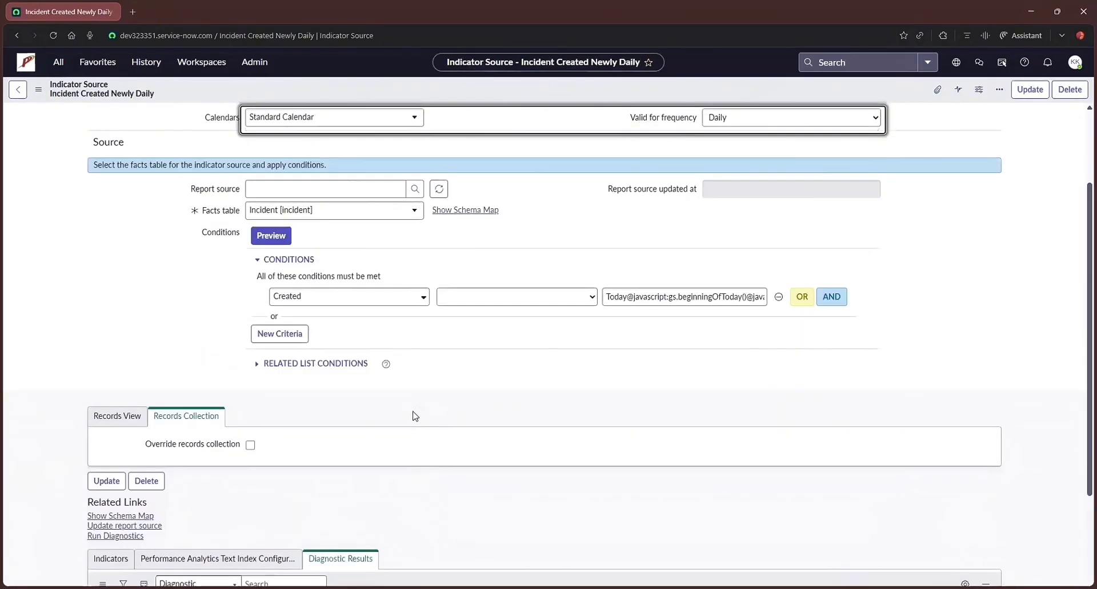
scroll(415, 417, "down", 4)
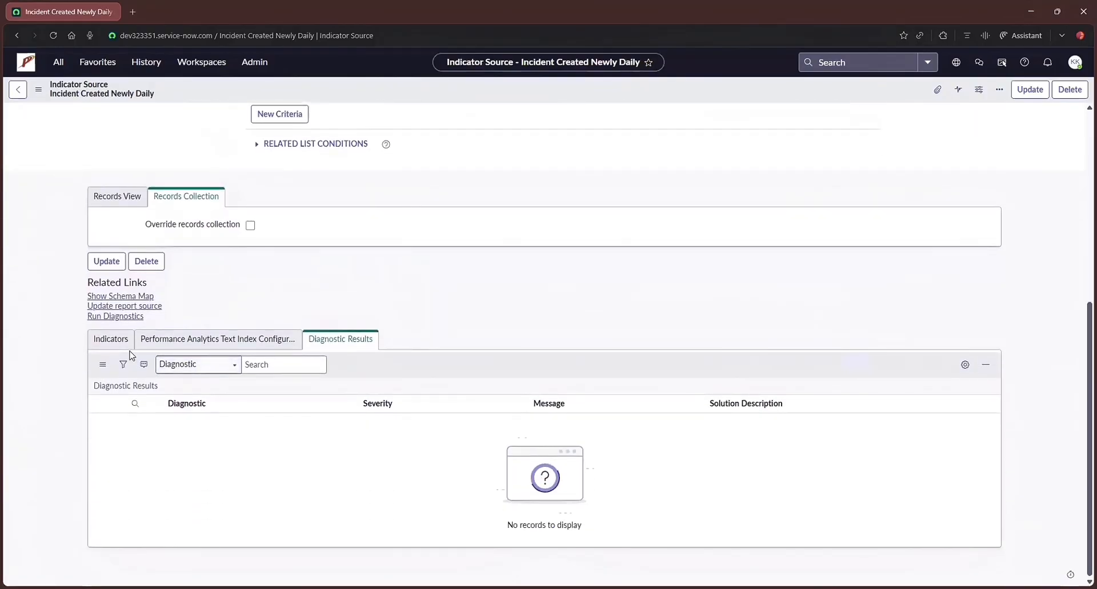
left_click(111, 339)
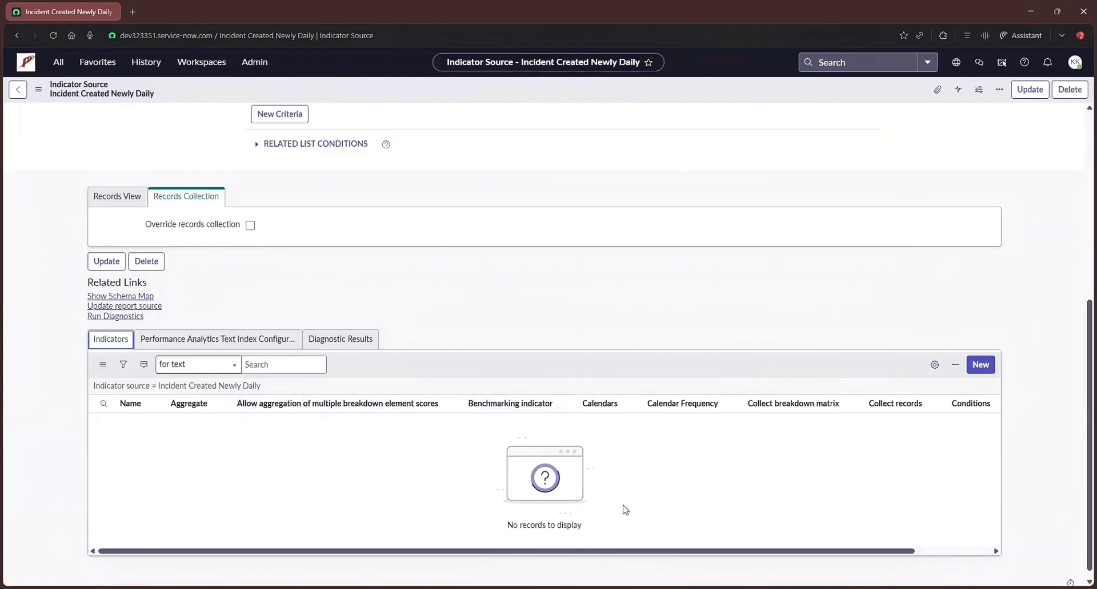
left_click(248, 342)
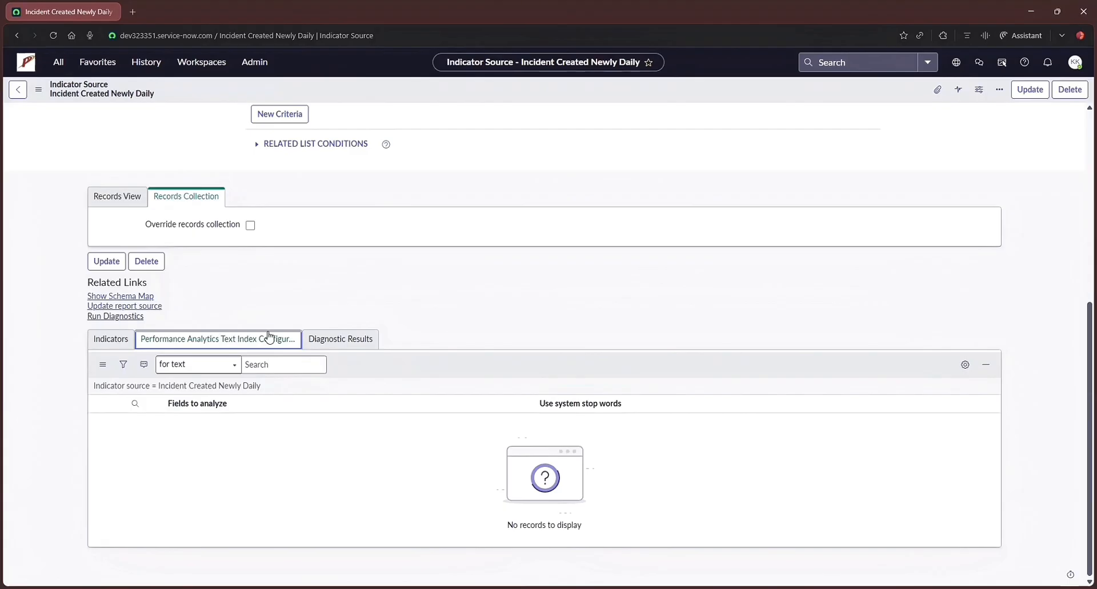
left_click(323, 345)
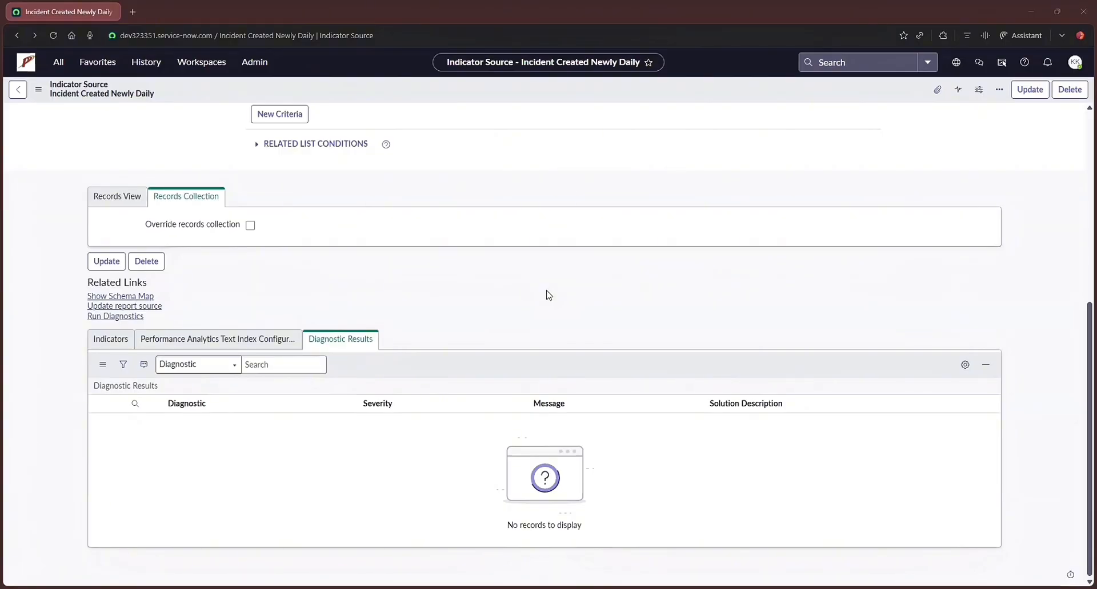
Step: Start a new breakdown source record from the Breakdown Sources list and name it "Incident Created Daily Grouped By Priority"
left_click(58, 61)
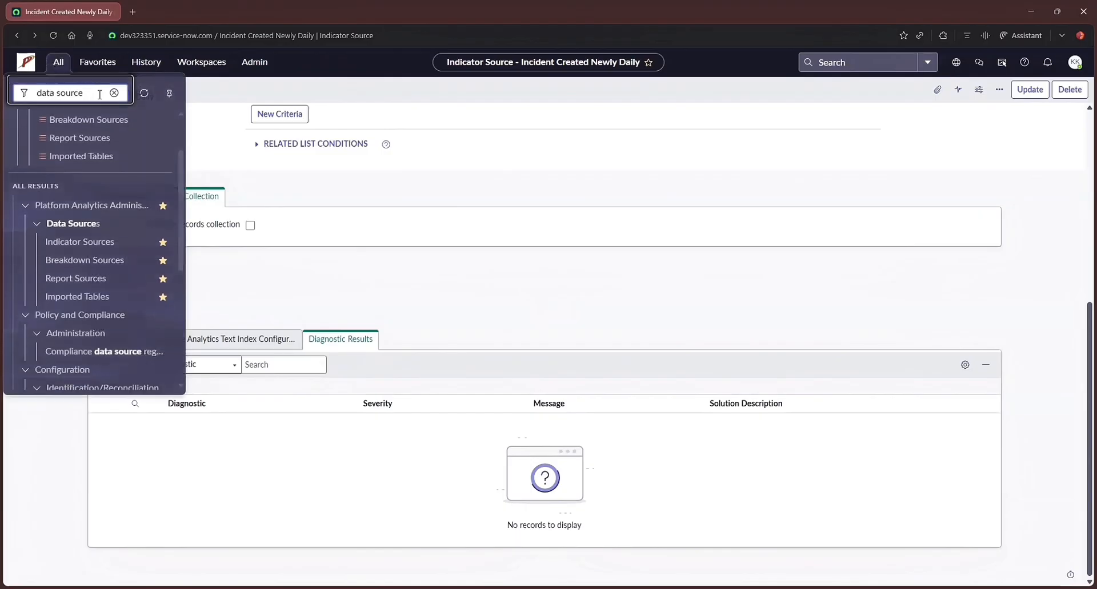
left_click(104, 262)
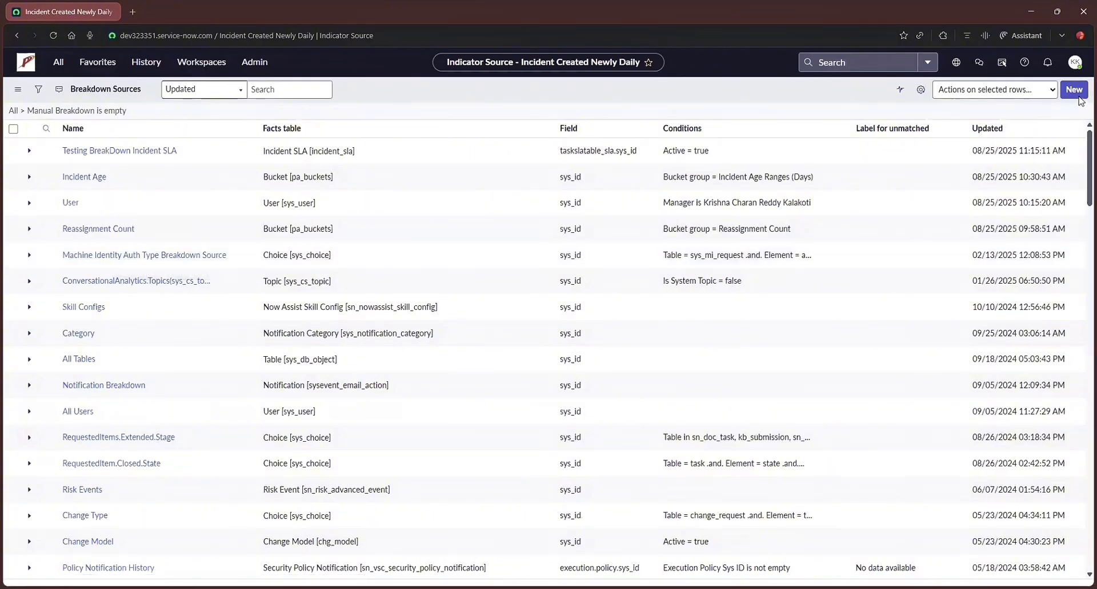
left_click(1074, 90)
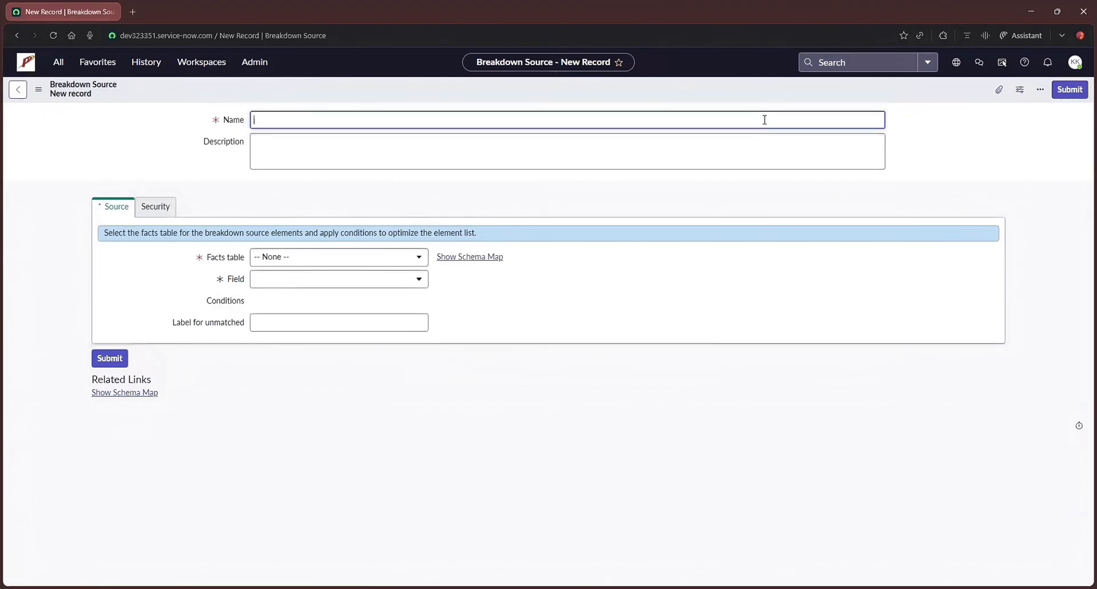
type("Incident Created Daily Grouped By ")
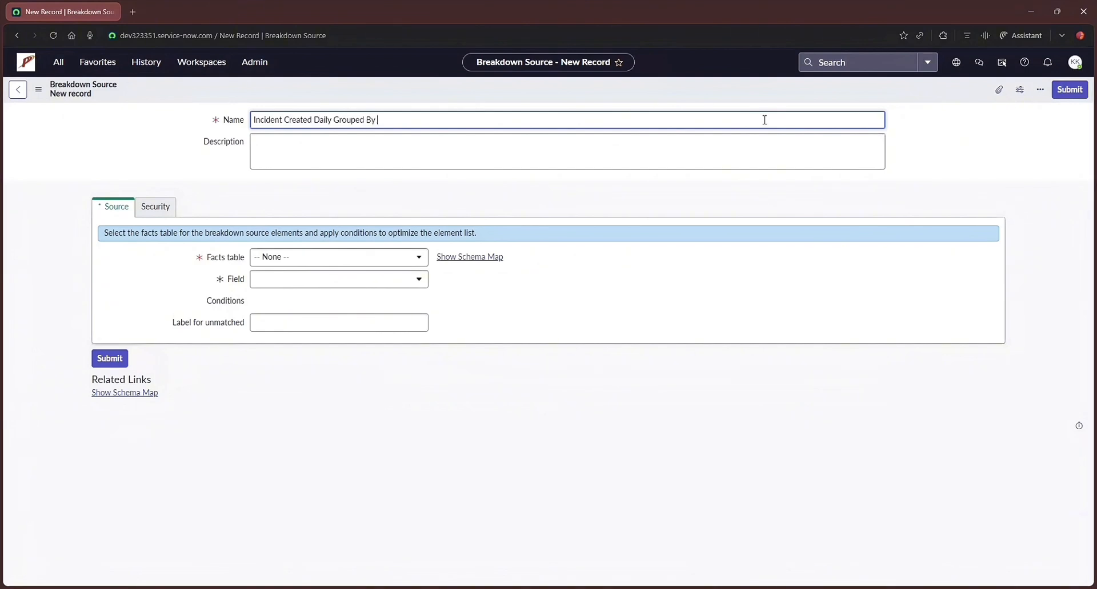
type("Priority")
left_click(774, 153)
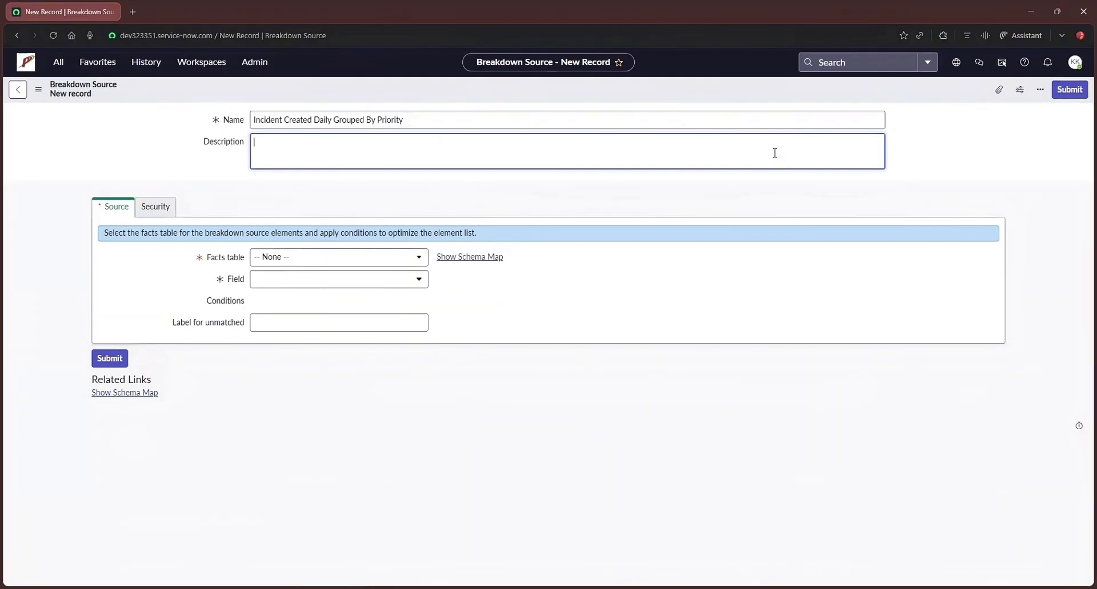
Step: Enter the breakdown source's description "This groups new incidents based on their priority."
type("This groups new incidents based on")
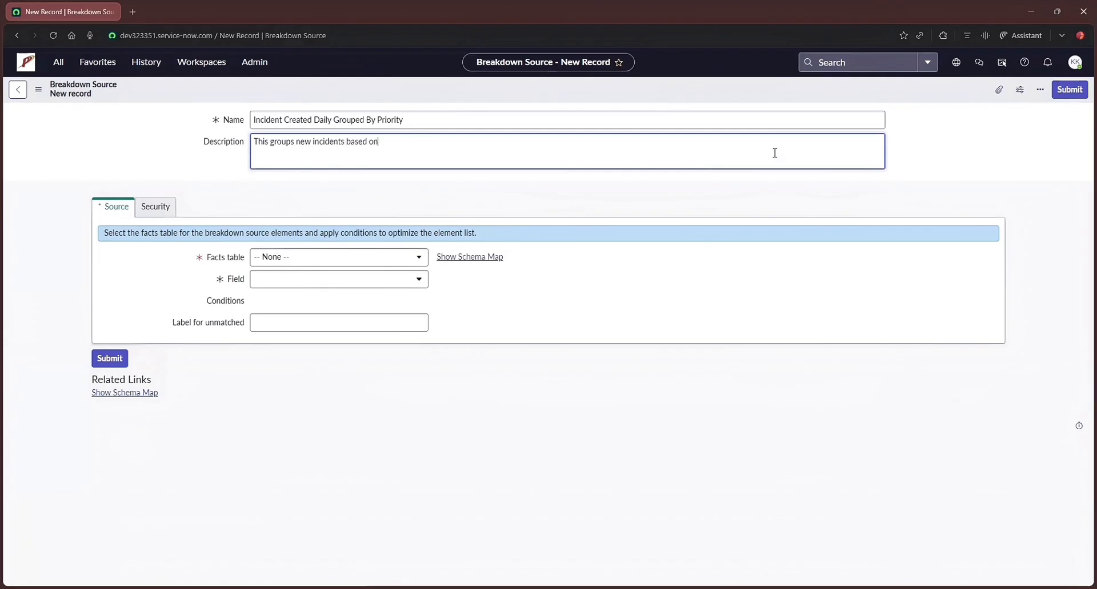
type(" their priority.")
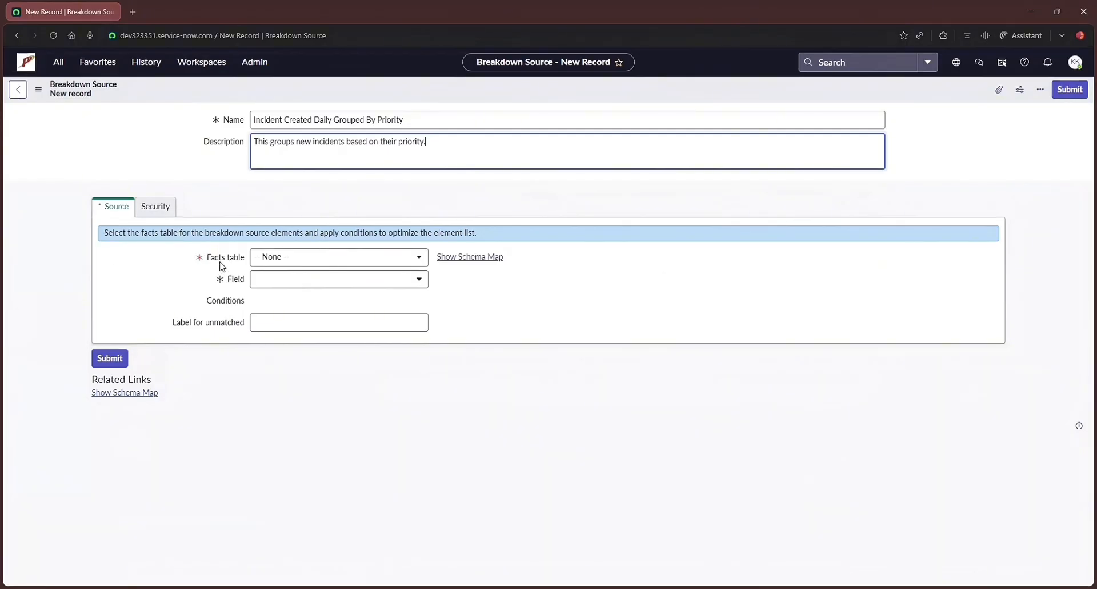
Step: Set the breakdown source's facts table to Choice [sys_choice] and its field to Sys ID
left_click(317, 257)
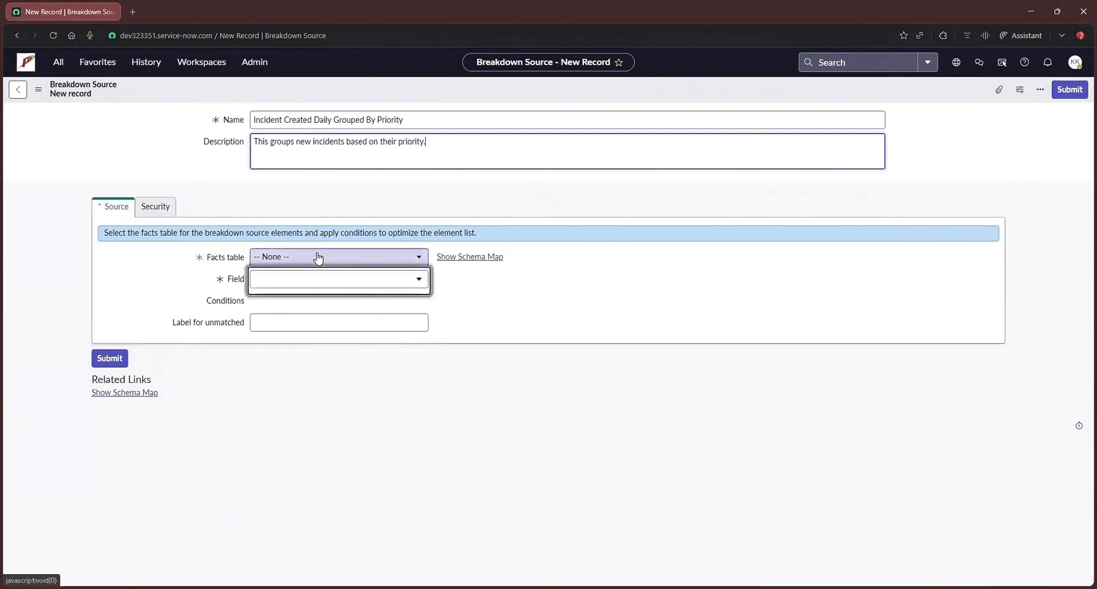
type("choice")
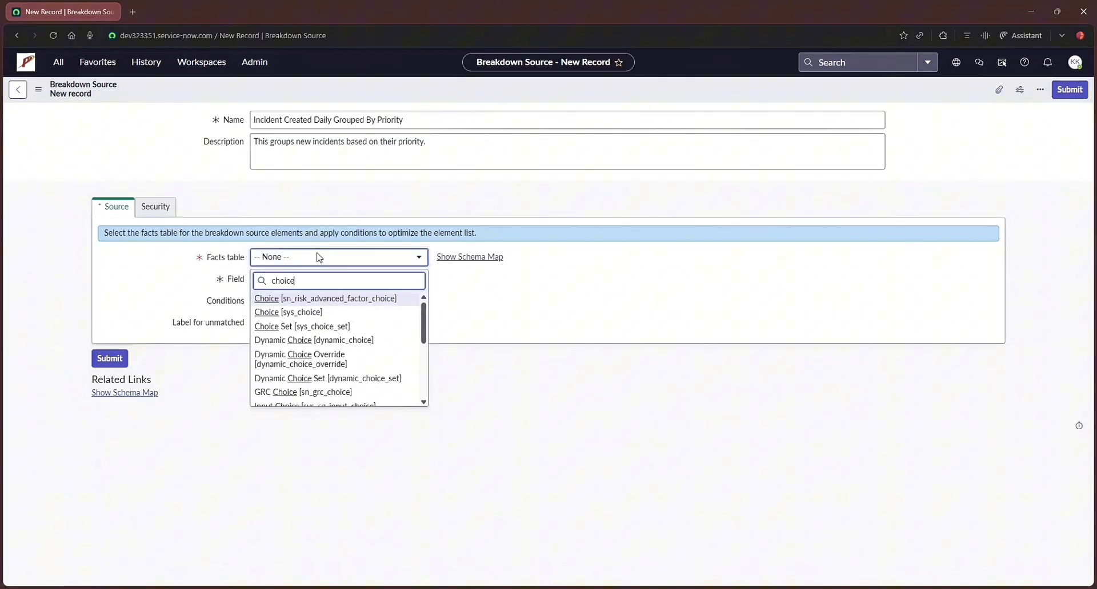
left_click(318, 314)
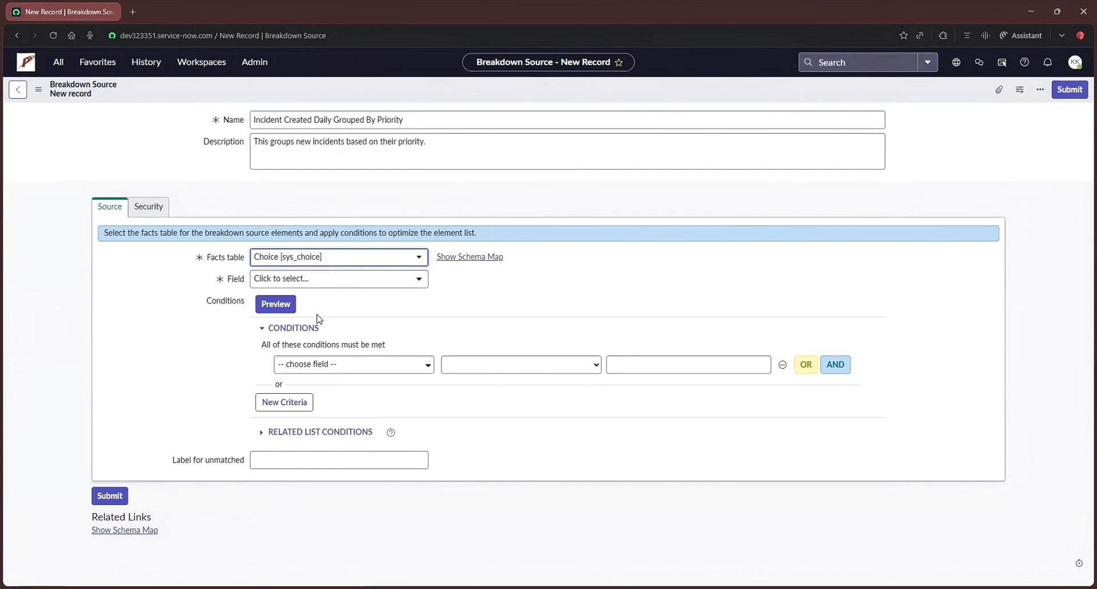
left_click(360, 280)
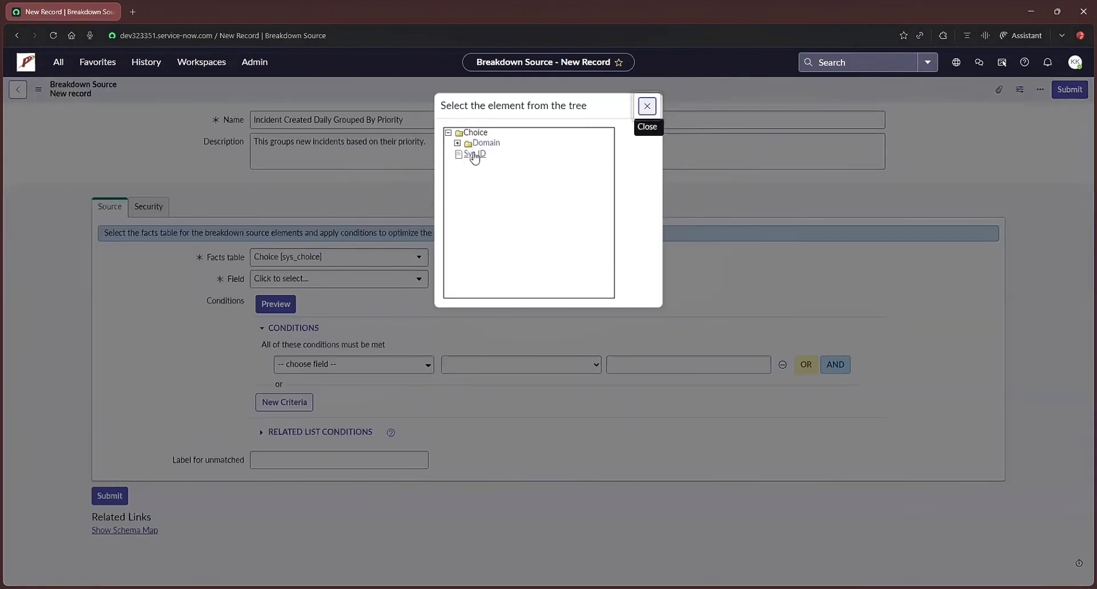
left_click(475, 155)
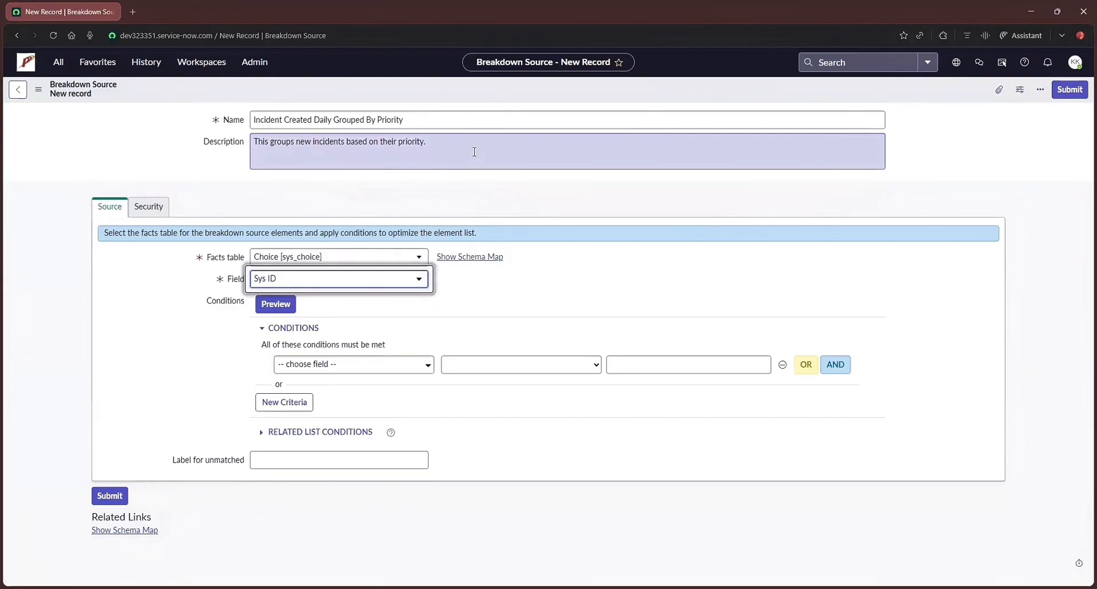
Step: Add the condition "Table is task" to the breakdown source
left_click(355, 369)
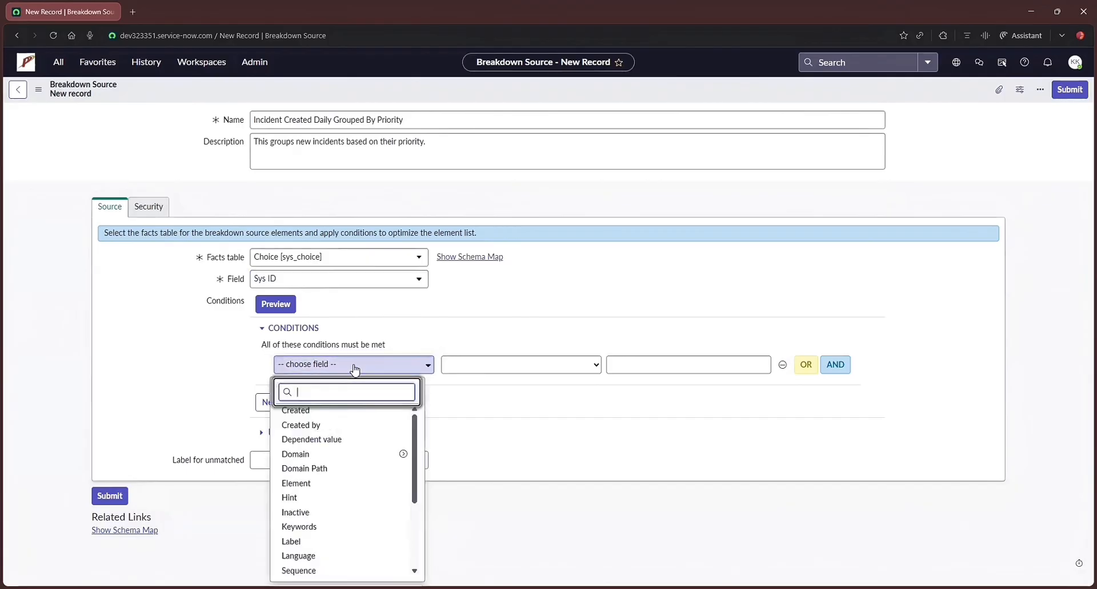
type("table")
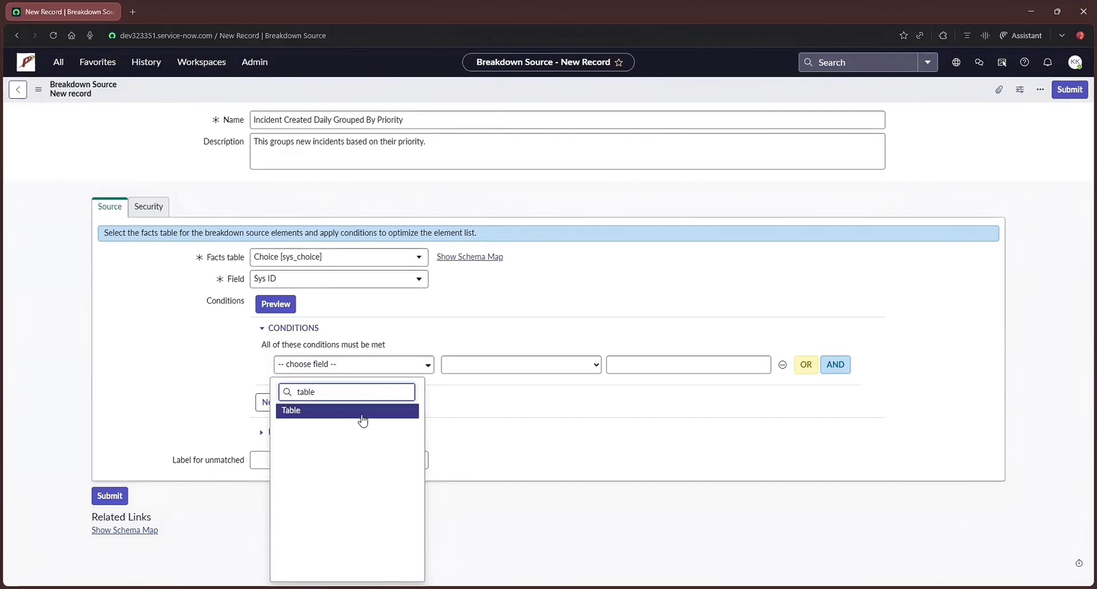
left_click(363, 412)
left_click(640, 363)
type("task")
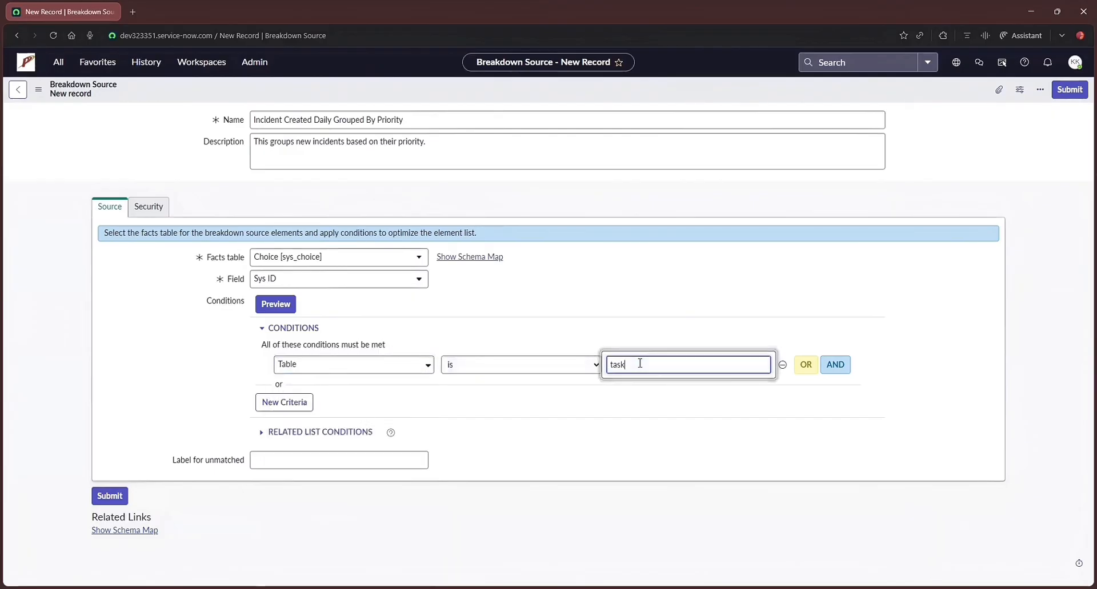
Step: Add a second condition, "Element is priority", joined to the table condition with AND
left_click(834, 370)
left_click(406, 386)
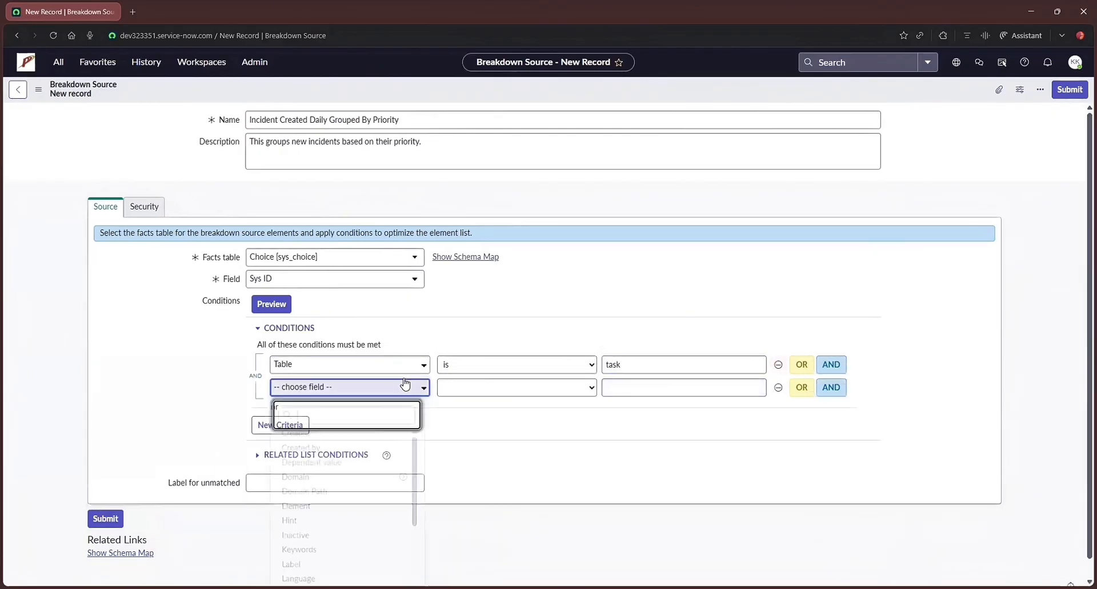
type("eleme")
left_click(366, 433)
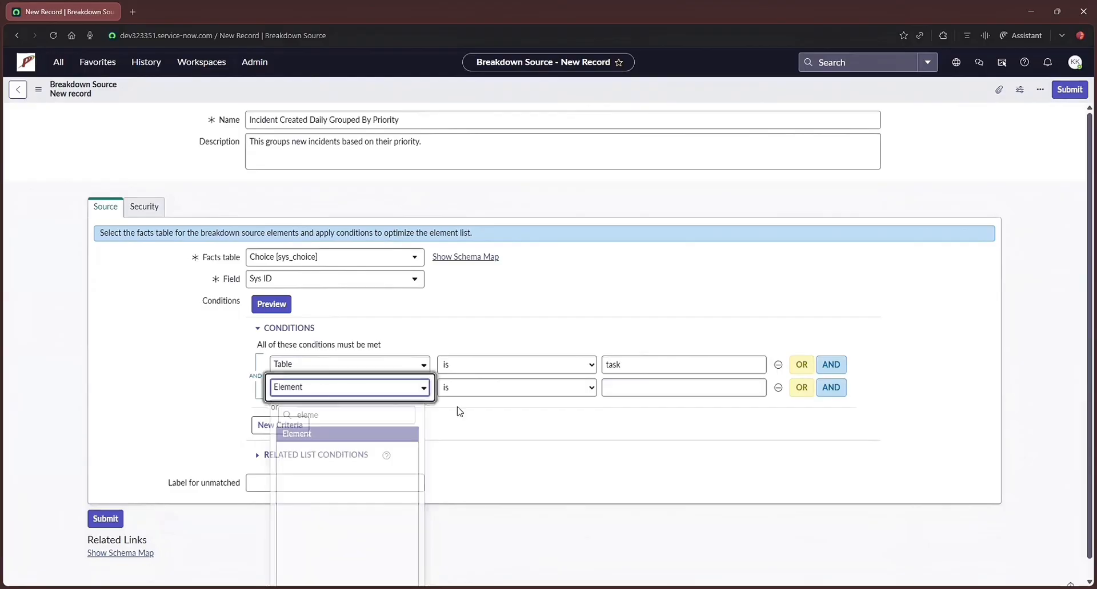
left_click(655, 386)
type("priority")
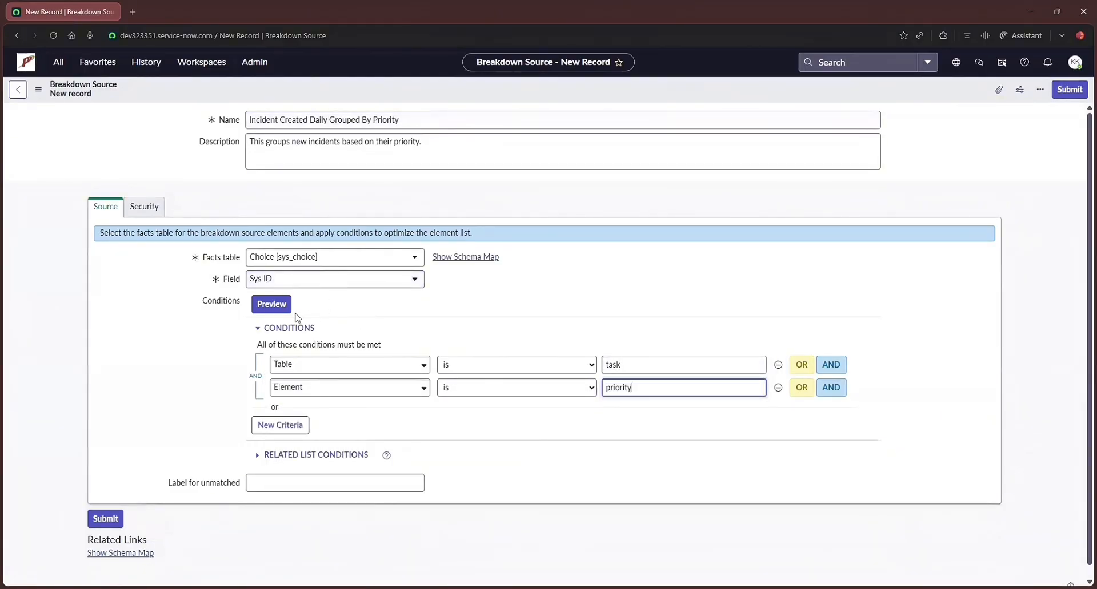
Step: Preview the conditions and inspect the matching choice records in their own list, then return to the breakdown source
left_click(273, 305)
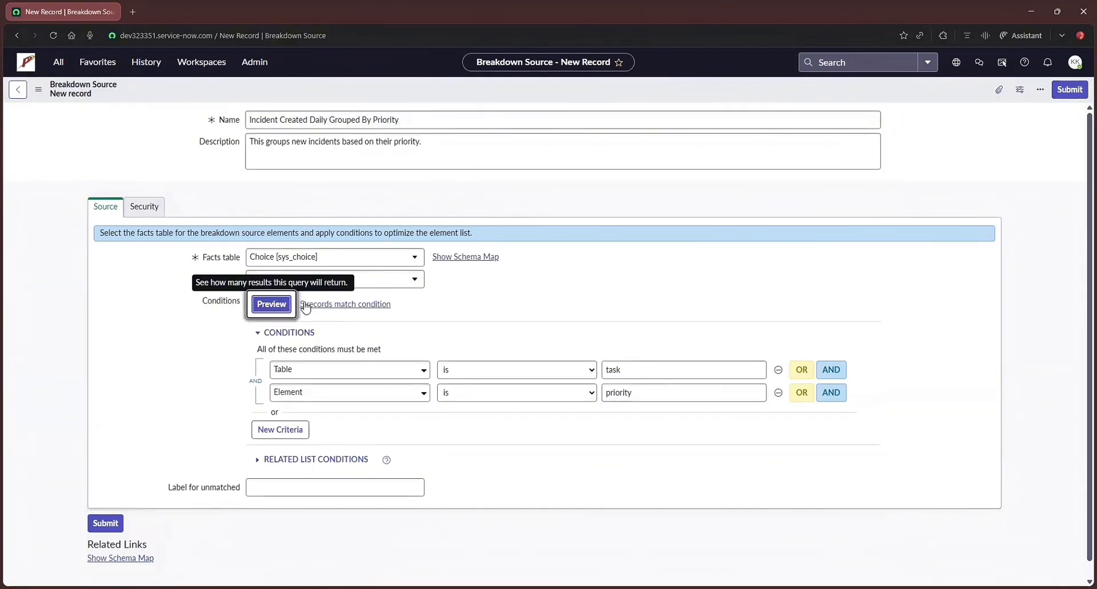
left_click(329, 305)
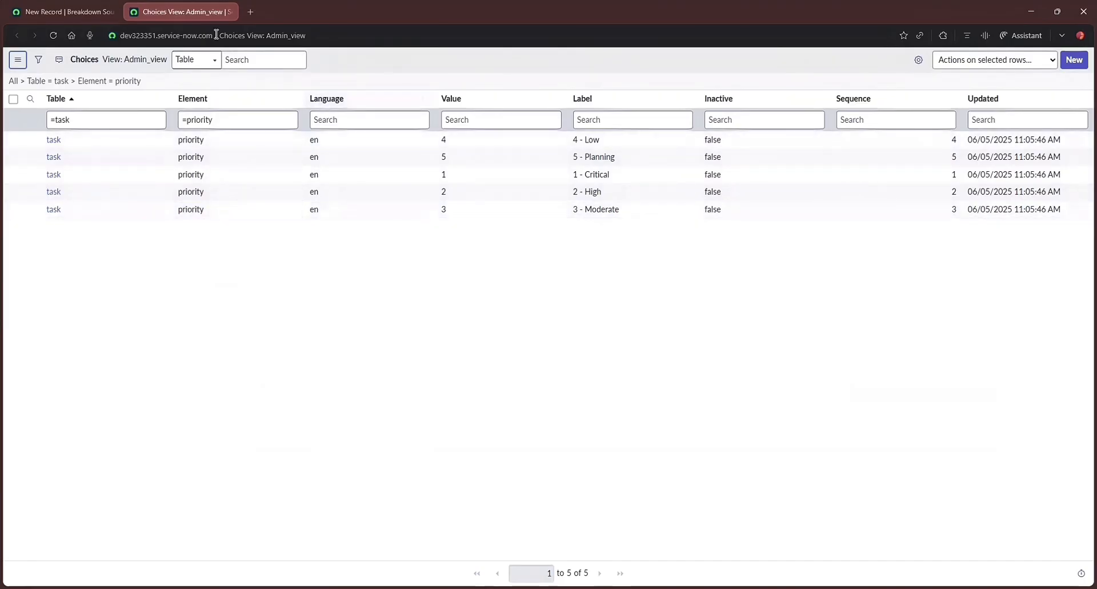
left_click(229, 12)
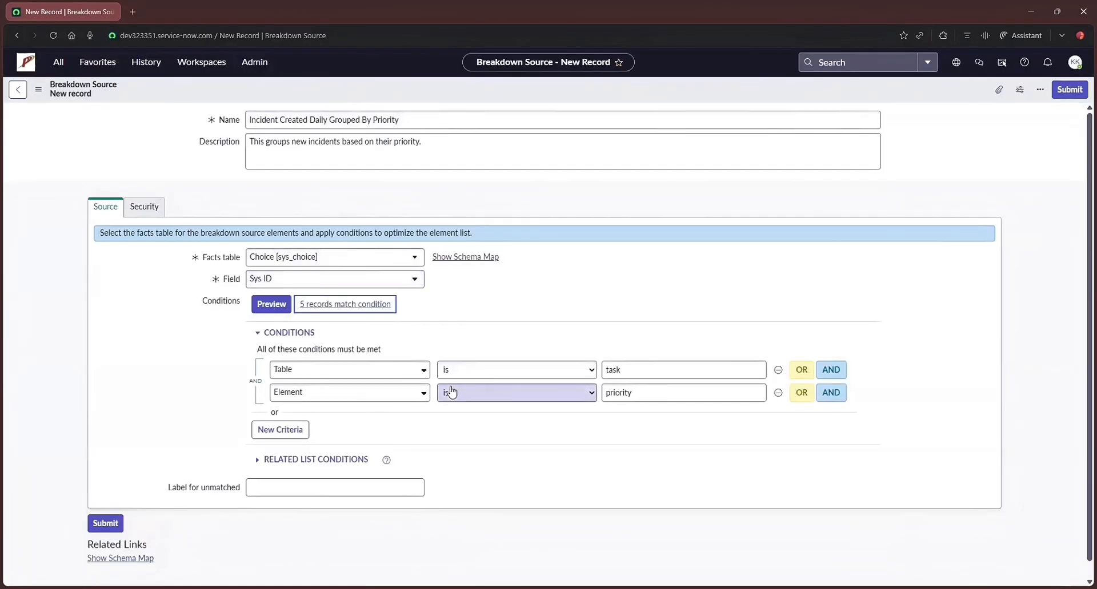
Step: Save the new breakdown source while staying on its record, leaving the label for unmatched empty
mouse_move(227, 478)
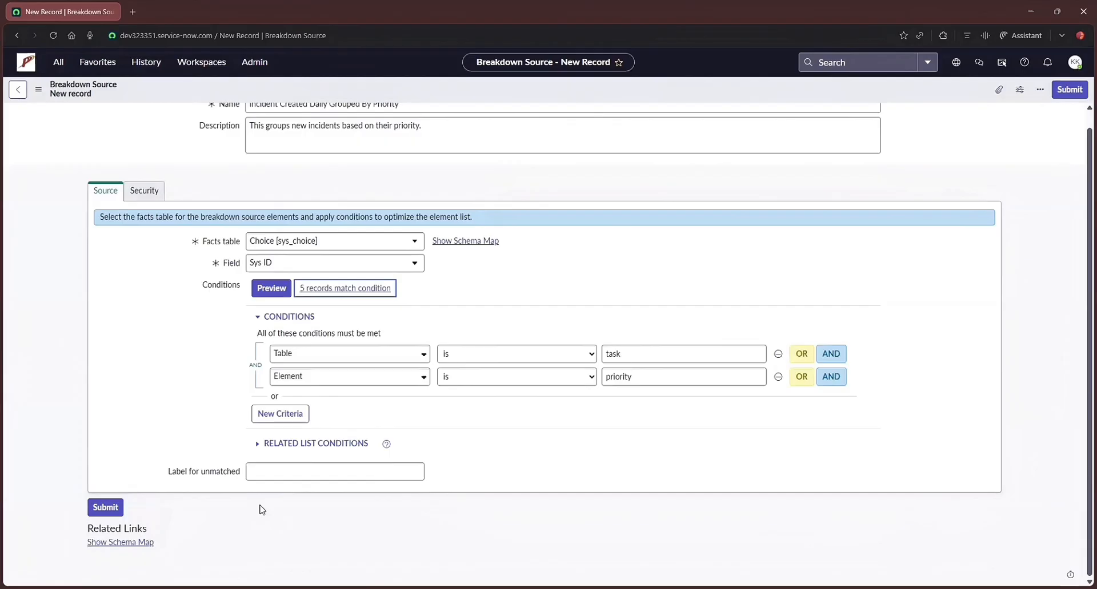
right_click(526, 98)
left_click(540, 105)
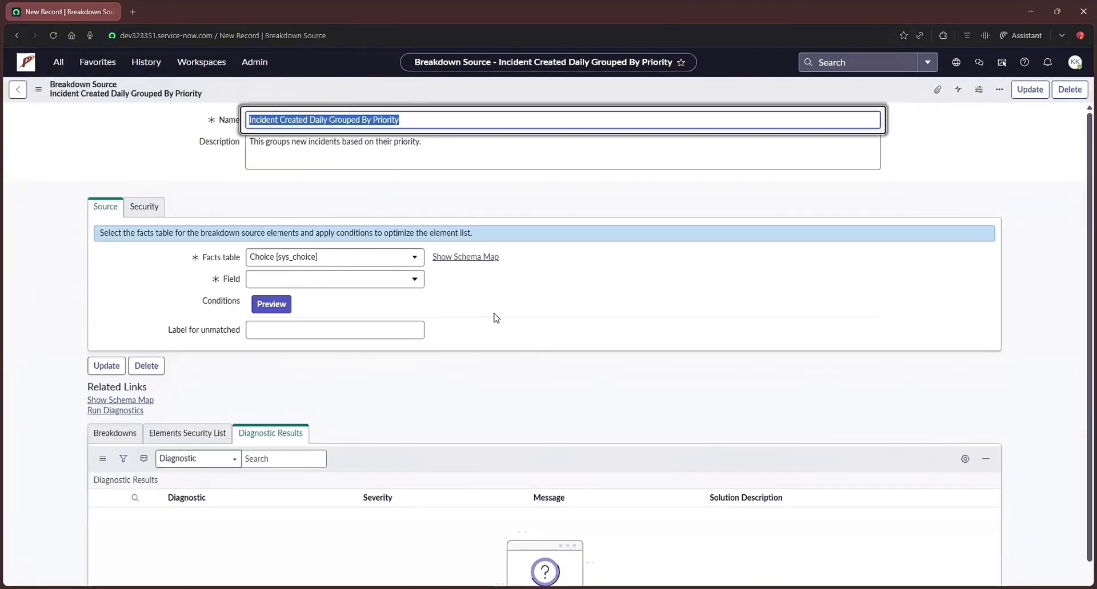
Step: Examine the saved breakdown source's related lists for breakdowns, elements security and diagnostic results
scroll(494, 317, "down", 4)
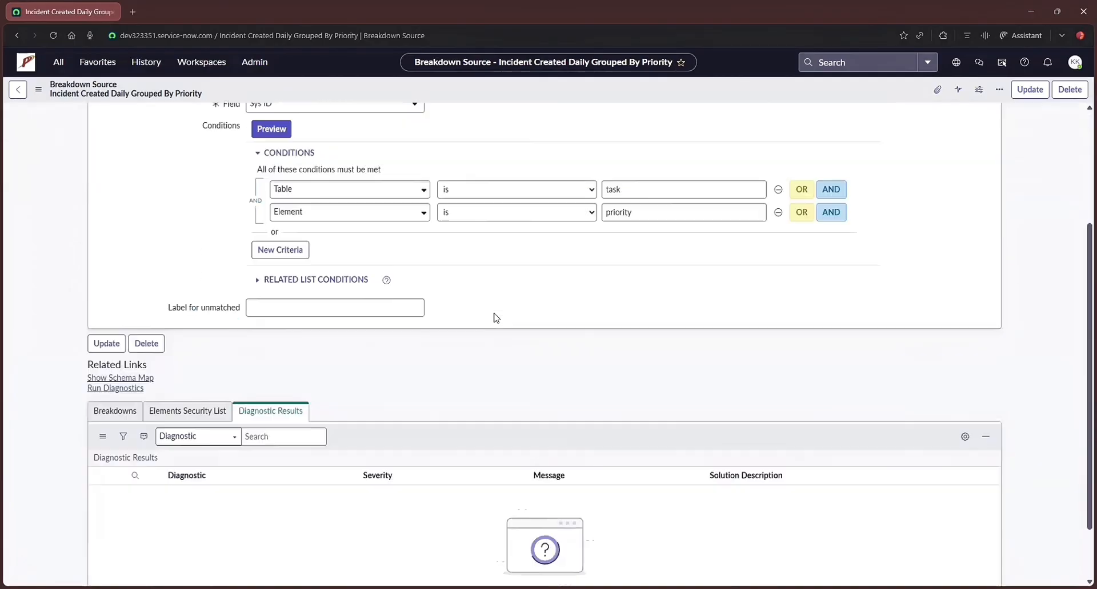
left_click(131, 340)
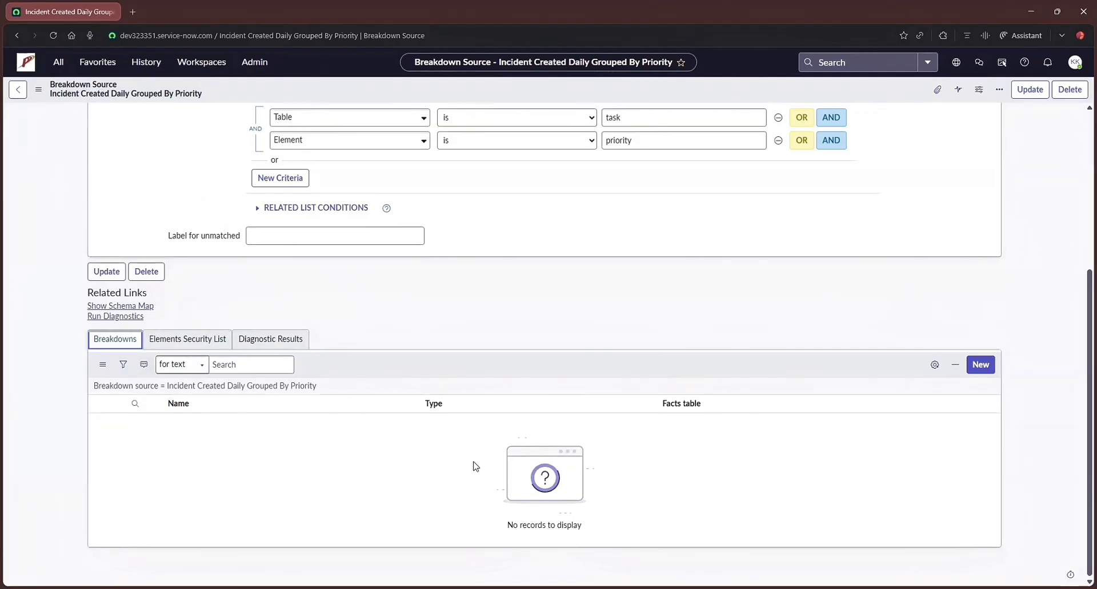
left_click(189, 343)
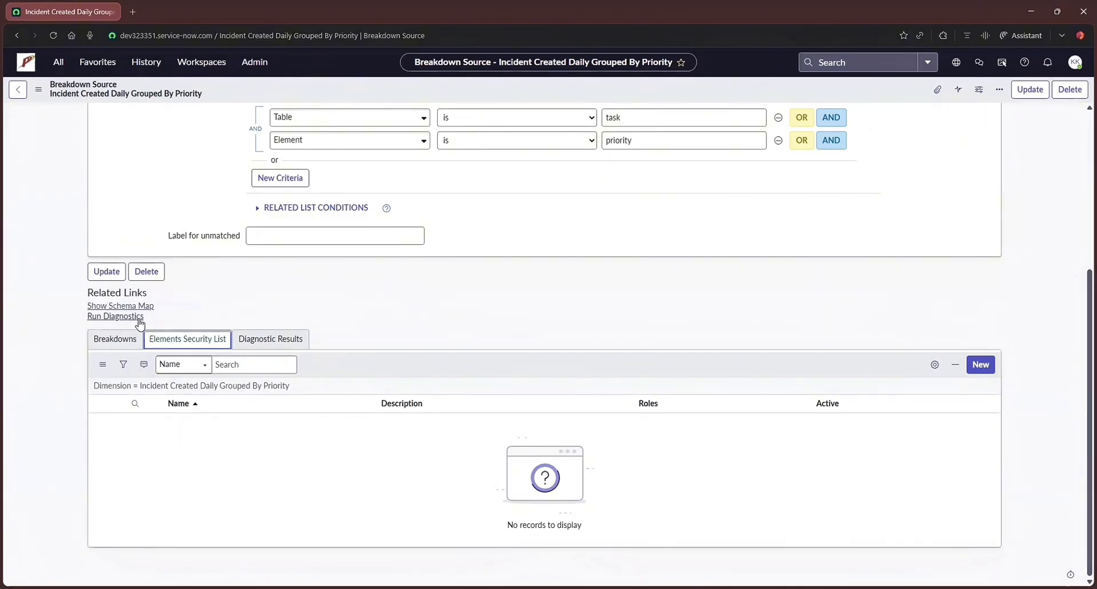
left_click(255, 341)
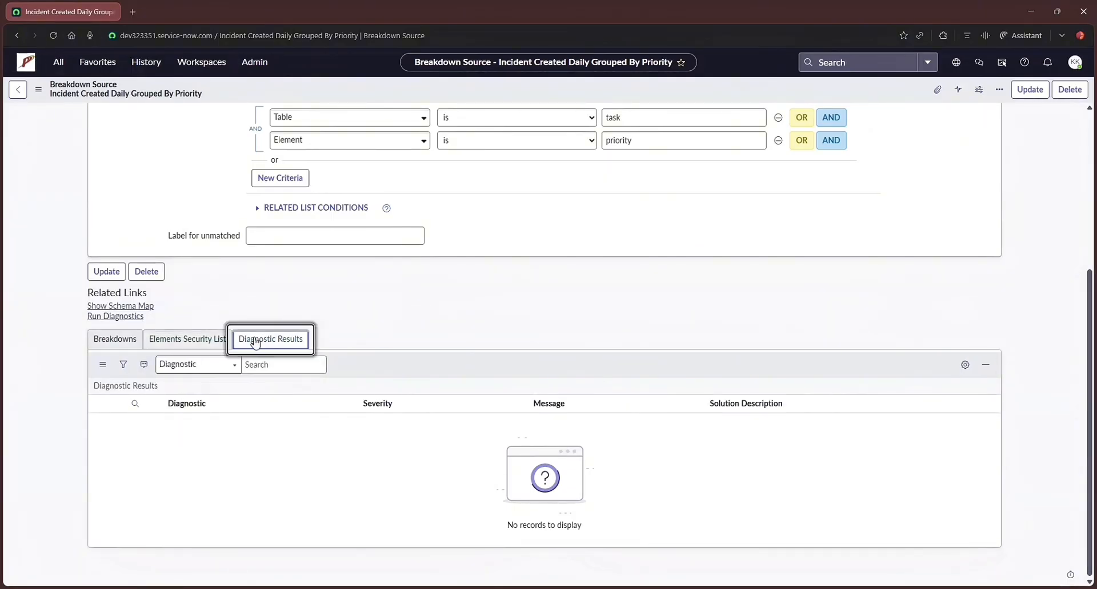